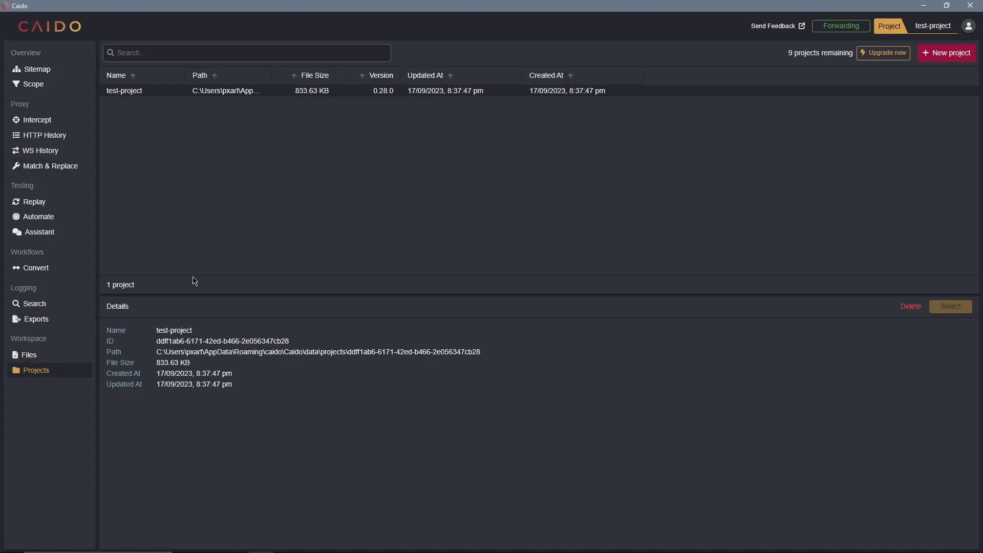
- Cancel the new-project dialog, browse the captured HTTP History, then view the empty Scope presets page
{"action": "left_click", "coordinate": [950, 54]}
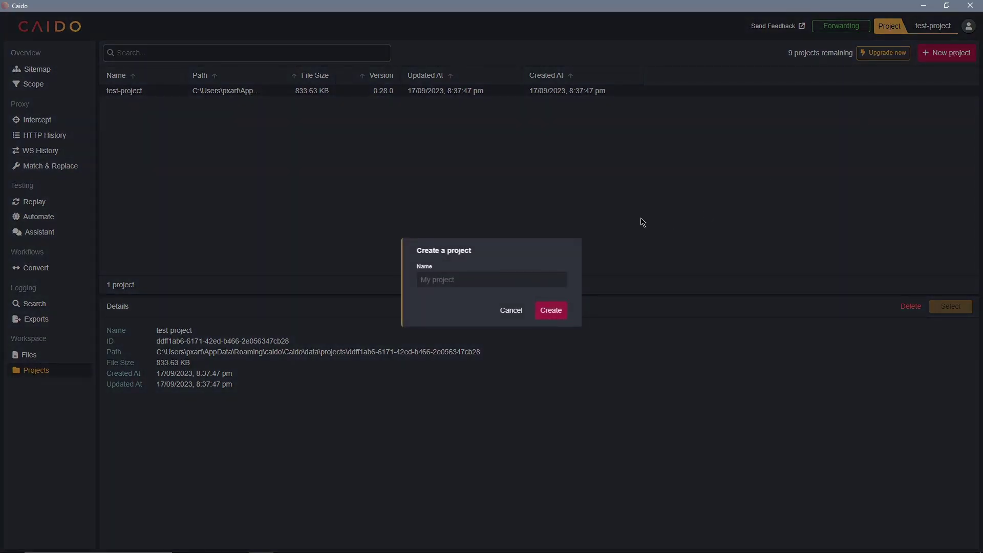
{"action": "left_click", "coordinate": [643, 222]}
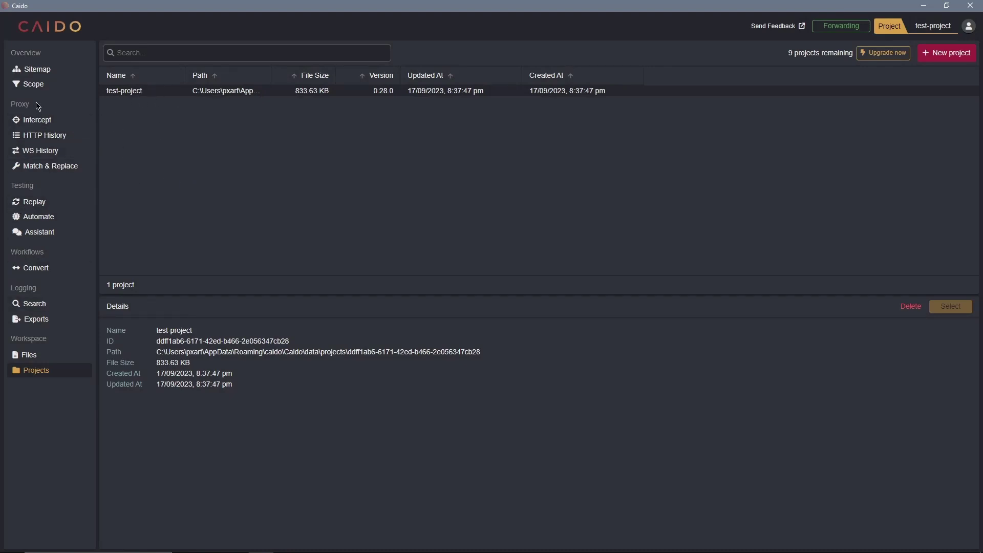
{"action": "left_click", "coordinate": [44, 136]}
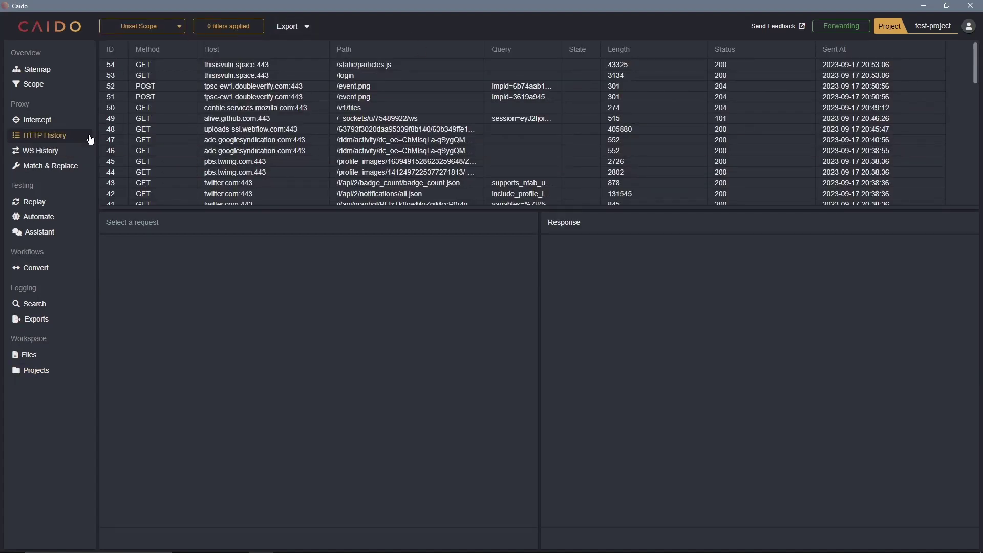
{"action": "scroll", "coordinate": [333, 168], "scroll_direction": "down", "scroll_amount": 5}
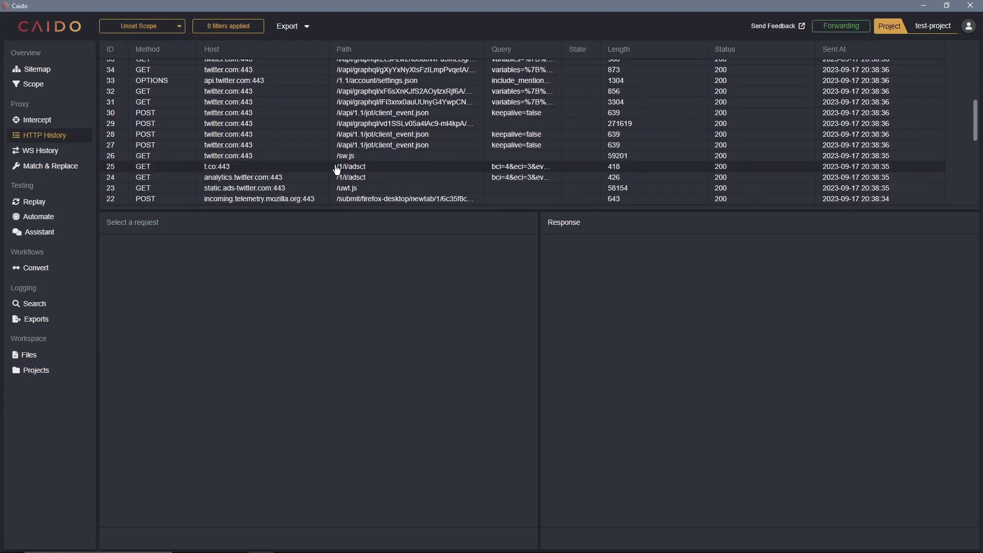
{"action": "scroll", "coordinate": [337, 169], "scroll_direction": "up", "scroll_amount": 5}
{"action": "left_click", "coordinate": [66, 90]}
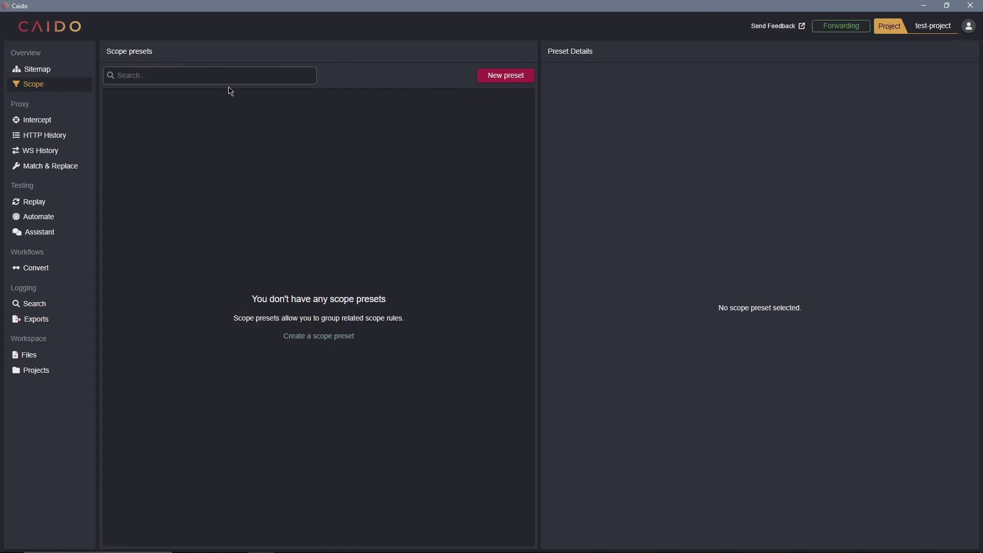
- Create a new scope preset named 'test-preset', then return to HTTP History
{"action": "left_click", "coordinate": [515, 76]}
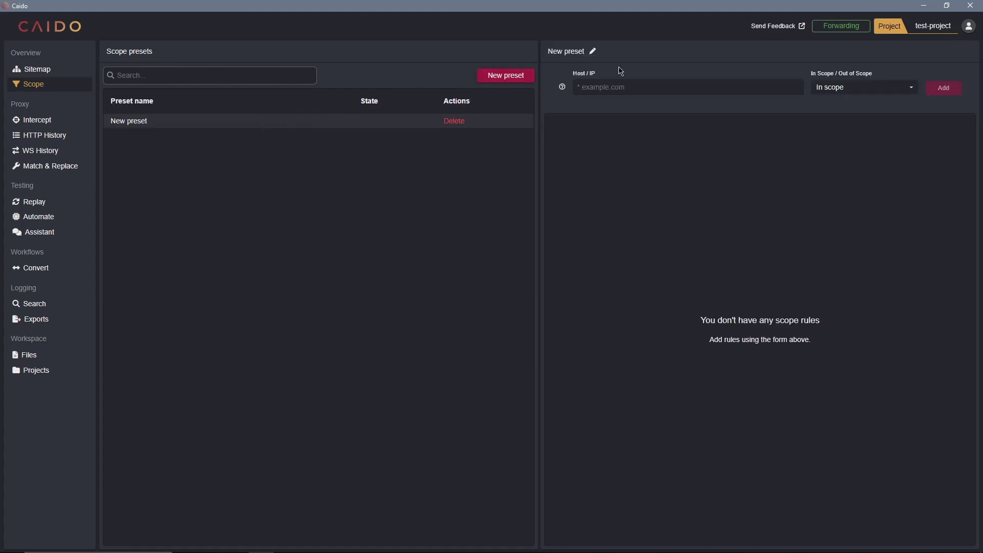
{"action": "left_click", "coordinate": [594, 52]}
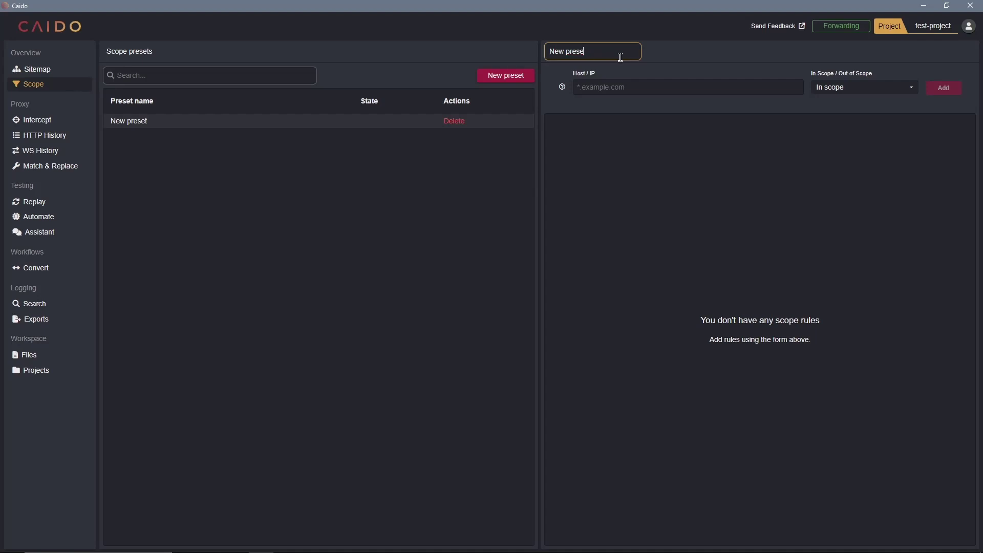
{"action": "key", "text": "BackSpace"}
{"action": "key", "text": "BackSpace"}
{"action": "key", "text": "BackSpace"}
{"action": "key", "text": "BackSpace"}
{"action": "key", "text": "BackSpace"}
{"action": "key", "text": "BackSpace"}
{"action": "key", "text": "BackSpace"}
{"action": "key", "text": "BackSpace"}
{"action": "key", "text": "BackSpace"}
{"action": "type", "text": "test"}
{"action": "key", "text": "Return"}
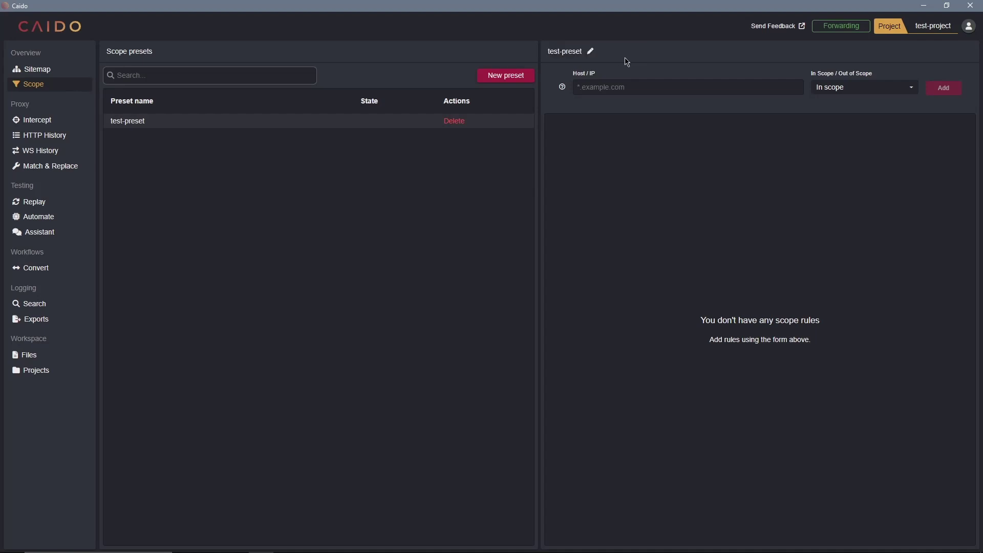
{"action": "left_click", "coordinate": [56, 135]}
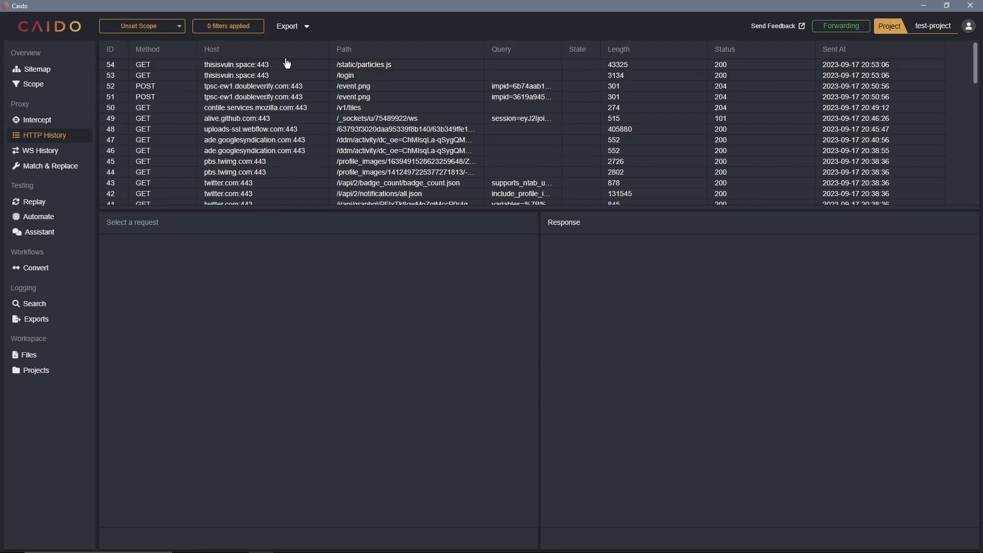
- Add thisisvuln.space and *.thisisvuln.space as in-scope host rules to test-preset
{"action": "left_click", "coordinate": [43, 87]}
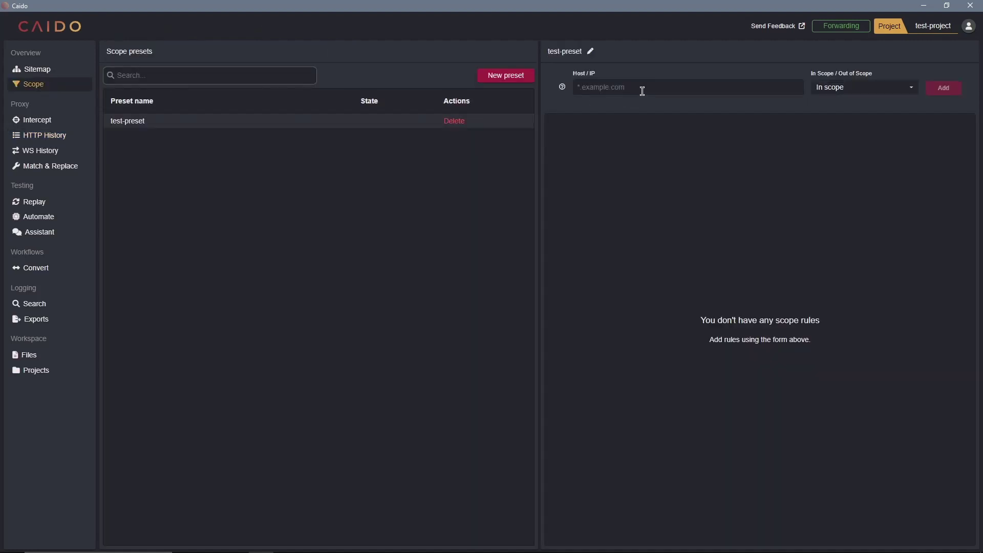
{"action": "type", "text": "thisisvuln.space"}
{"action": "left_click", "coordinate": [947, 88]}
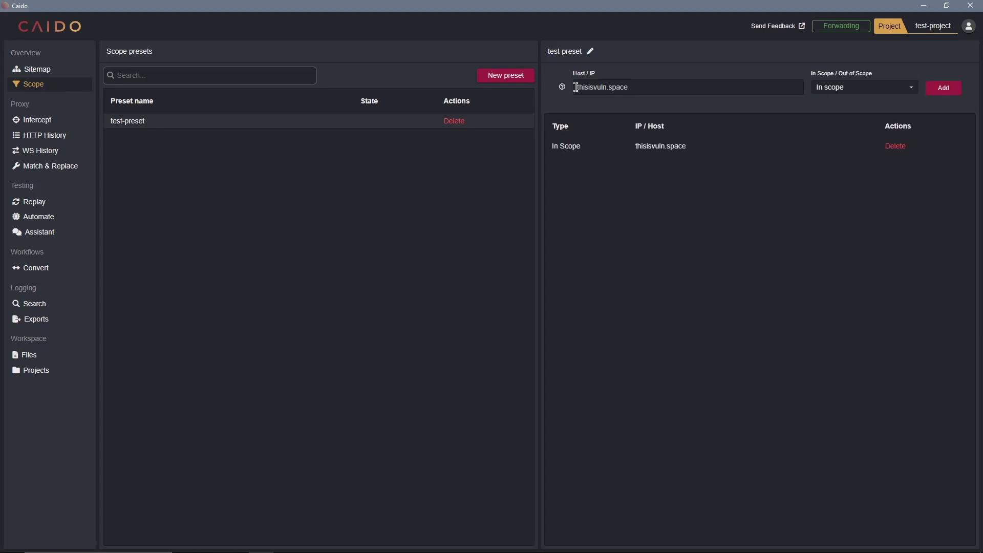
{"action": "key", "text": "Home"}
{"action": "type", "text": "*."}
{"action": "left_click", "coordinate": [957, 88]}
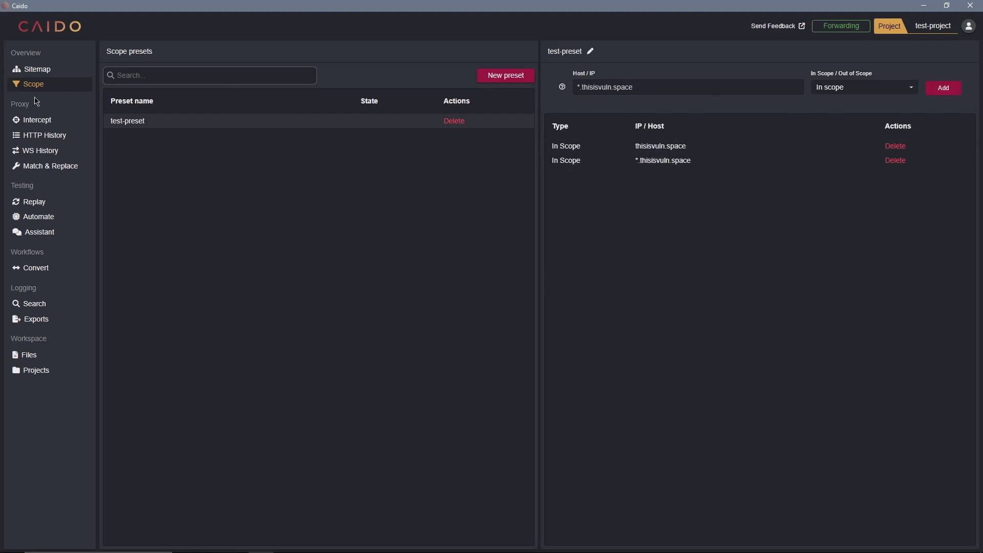
- Apply test-preset to HTTP History, leaving two thisisvuln.space requests, then go to the Sitemap
{"action": "left_click", "coordinate": [28, 136]}
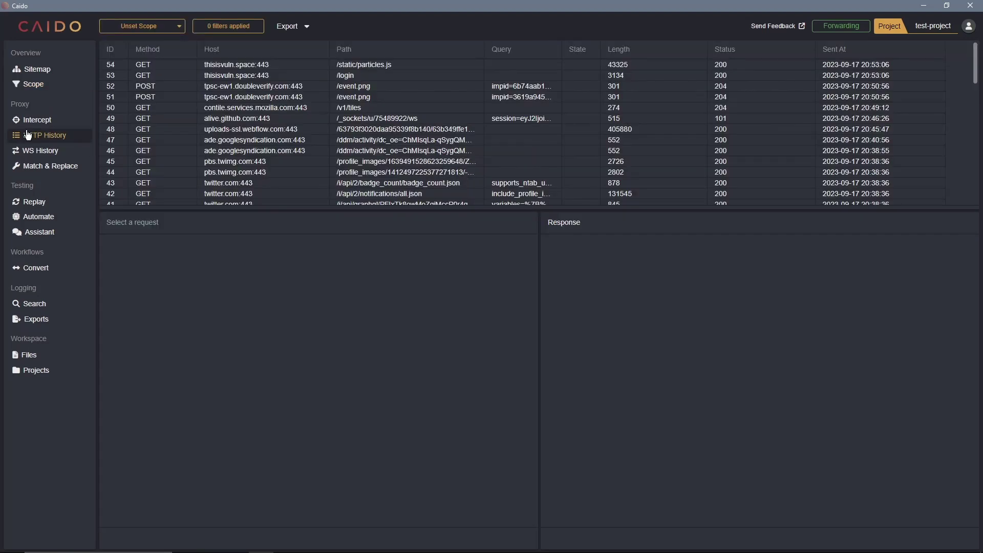
{"action": "left_click", "coordinate": [159, 33]}
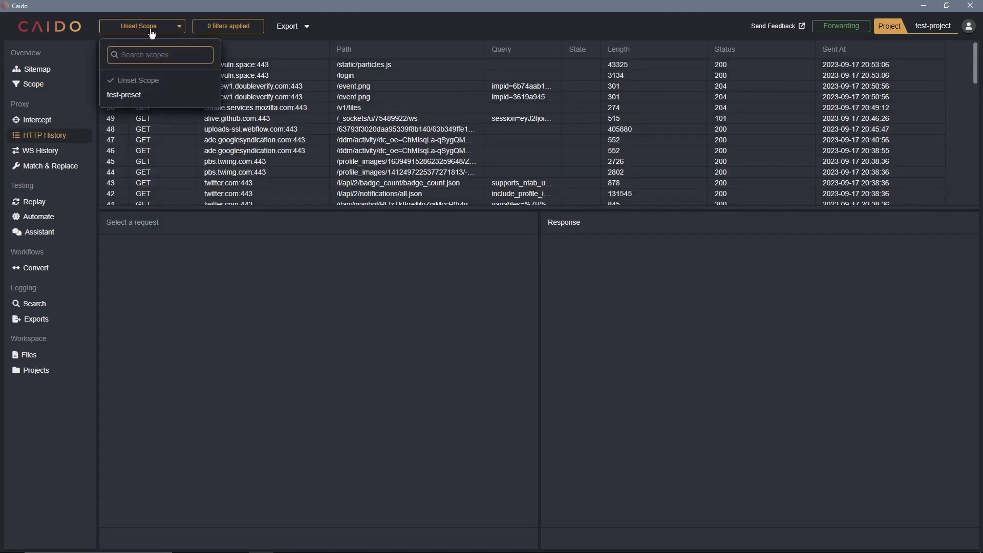
{"action": "left_click", "coordinate": [132, 103]}
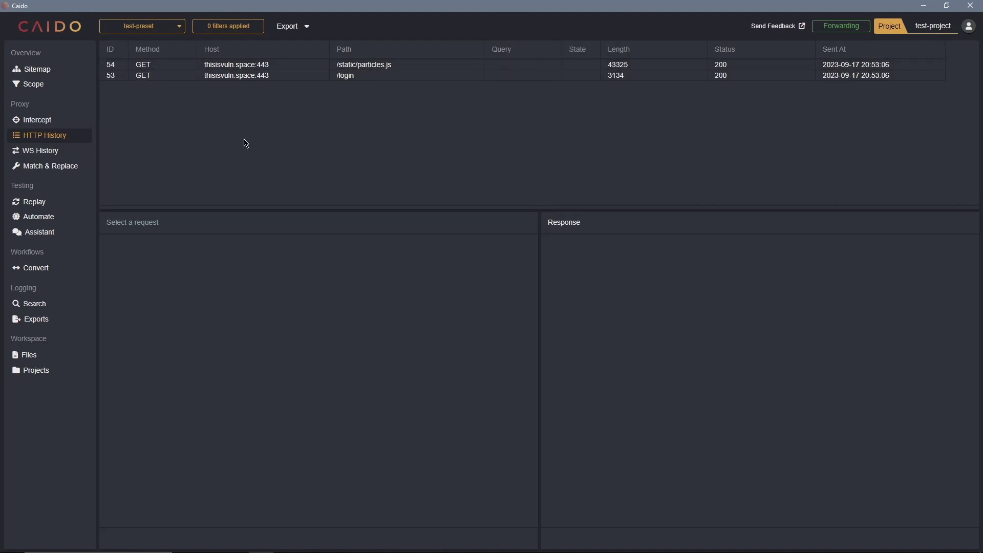
{"action": "left_click", "coordinate": [59, 71]}
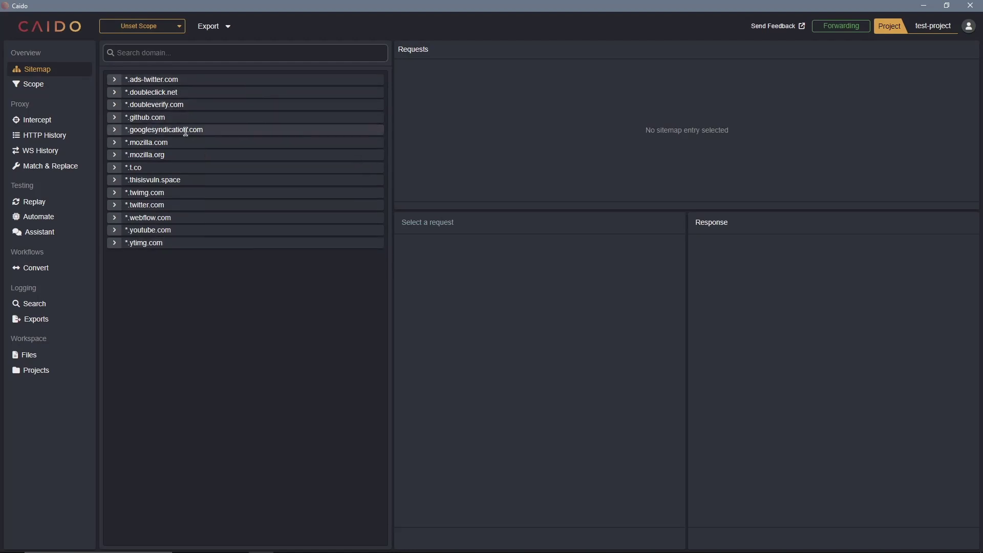
- Scope the Sitemap to test-preset and expand thisisvuln.space to reveal /static/, / and /login
{"action": "left_click", "coordinate": [115, 132]}
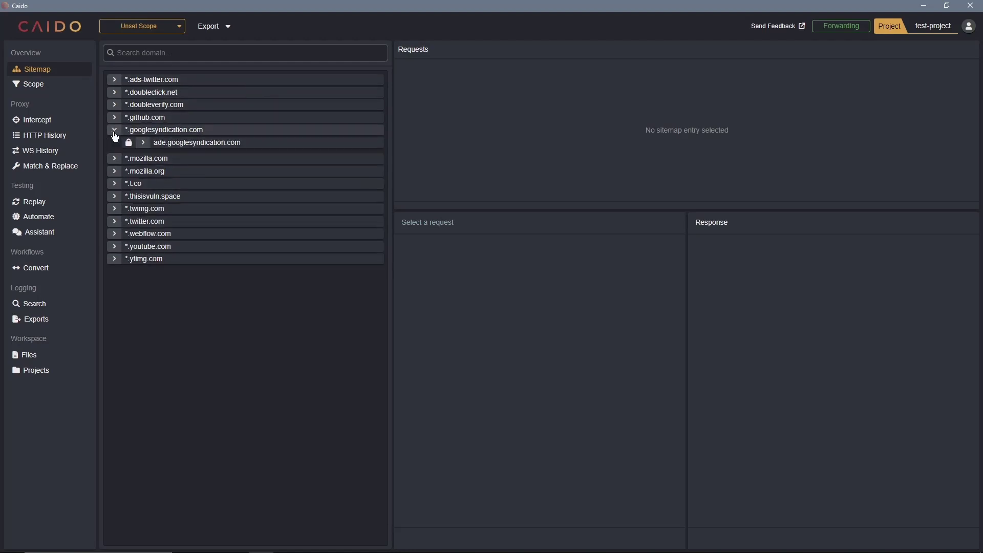
{"action": "left_click", "coordinate": [115, 131]}
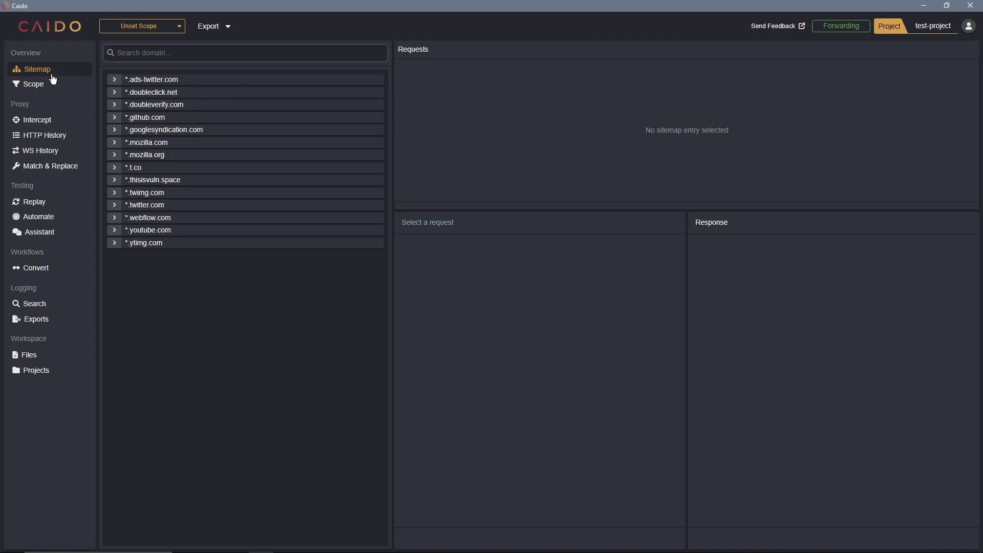
{"action": "left_click", "coordinate": [146, 28]}
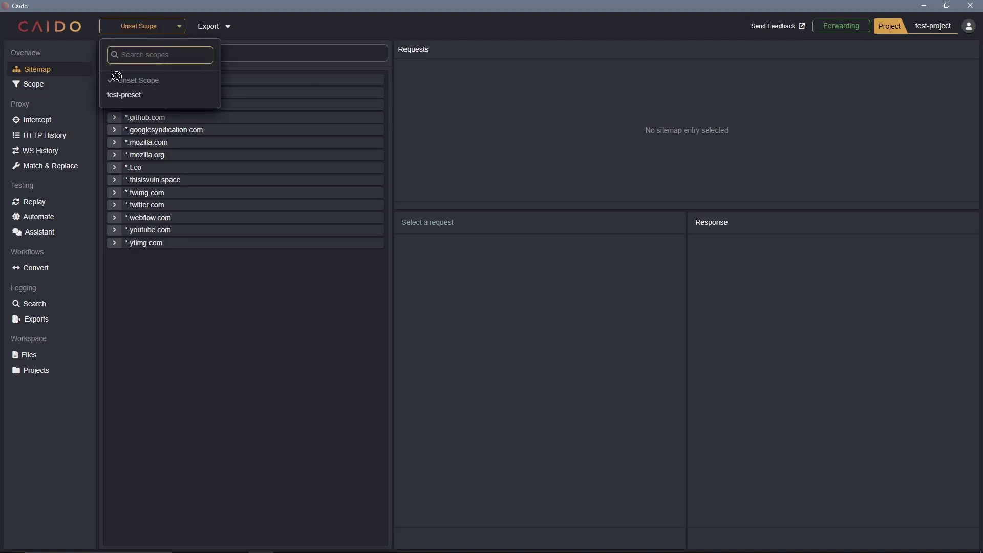
{"action": "left_click", "coordinate": [117, 100]}
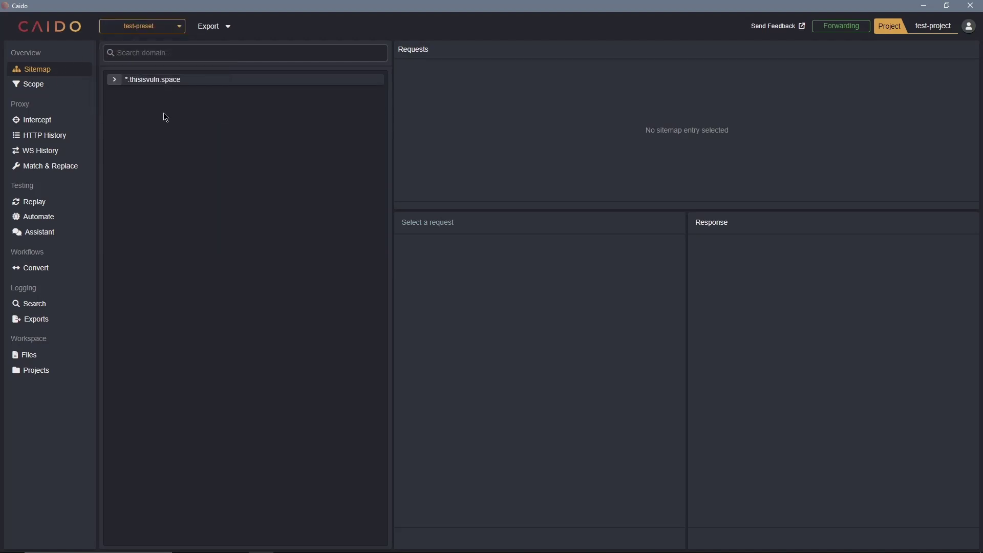
{"action": "left_click", "coordinate": [114, 80]}
{"action": "left_click", "coordinate": [144, 93]}
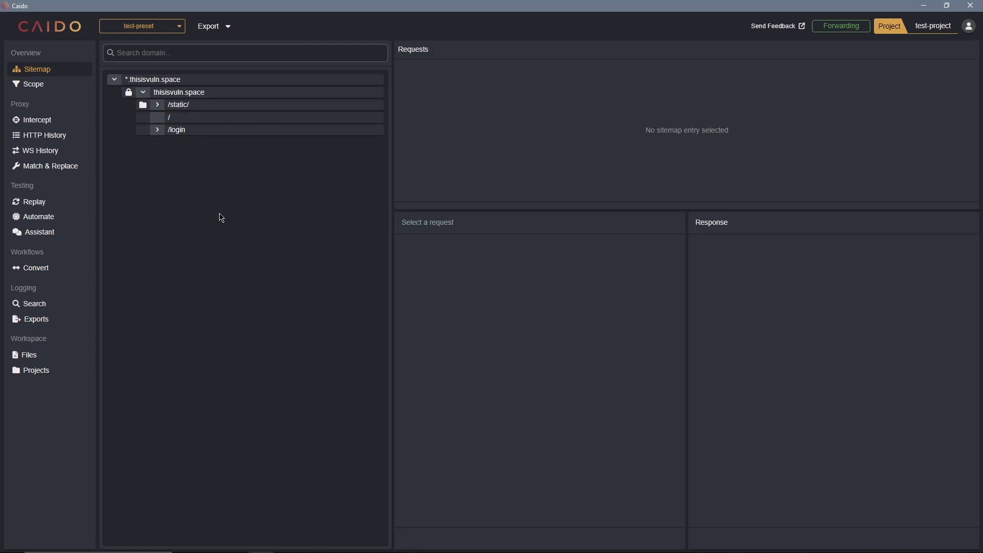
{"action": "left_click", "coordinate": [54, 305]}
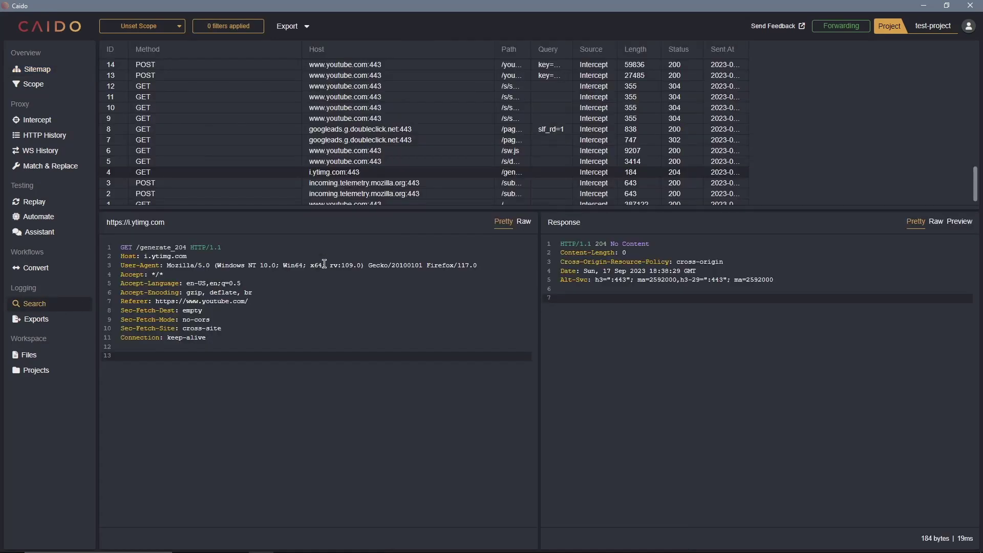
- Add a Search filter for raw responses containing 'session'
{"action": "left_click", "coordinate": [229, 28]}
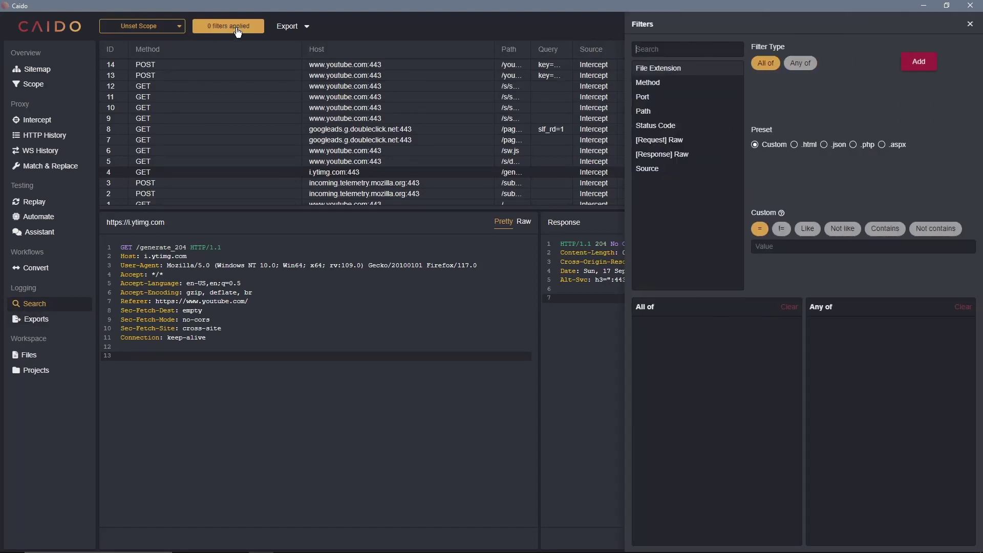
{"action": "left_click", "coordinate": [676, 48]}
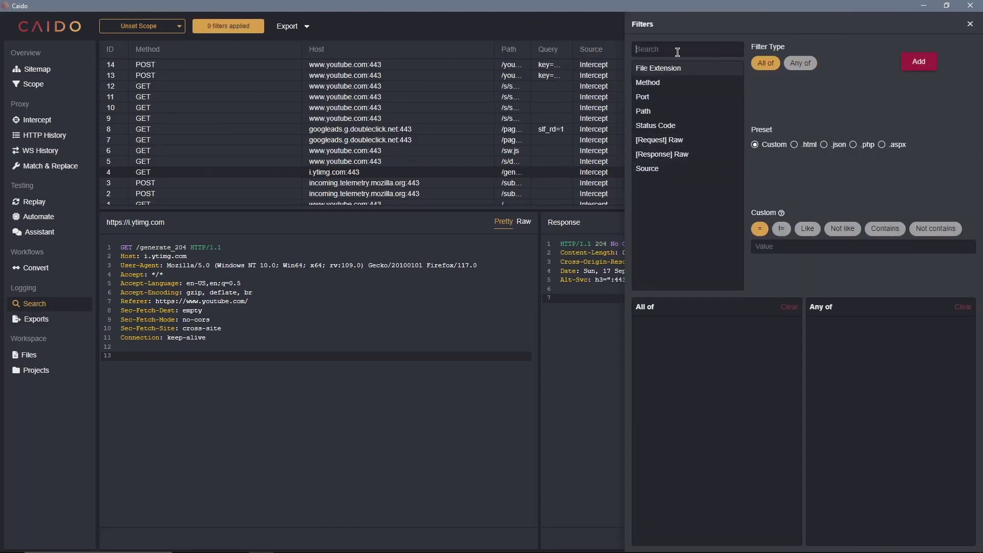
{"action": "left_click", "coordinate": [666, 156]}
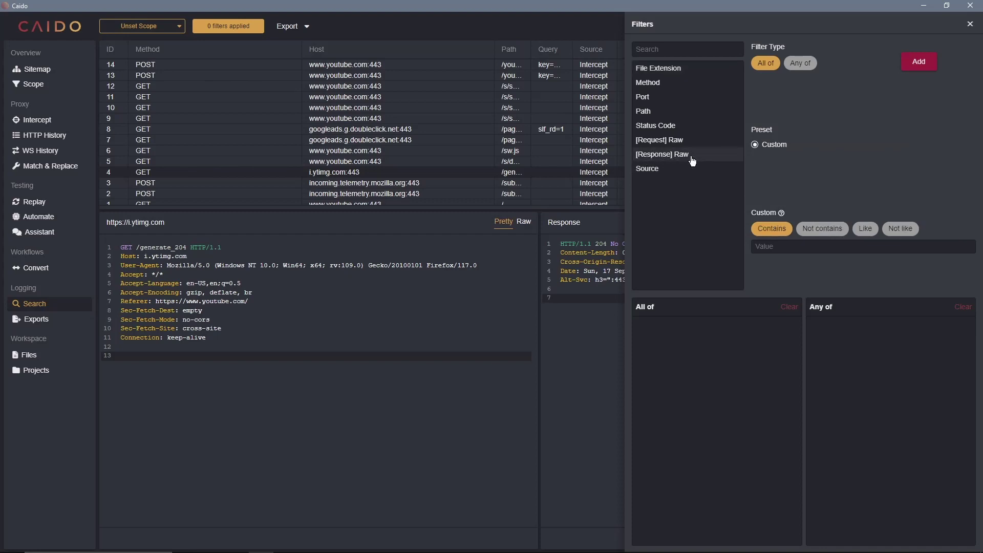
{"action": "left_click", "coordinate": [786, 247]}
{"action": "type", "text": "session"}
{"action": "key", "text": "Return"}
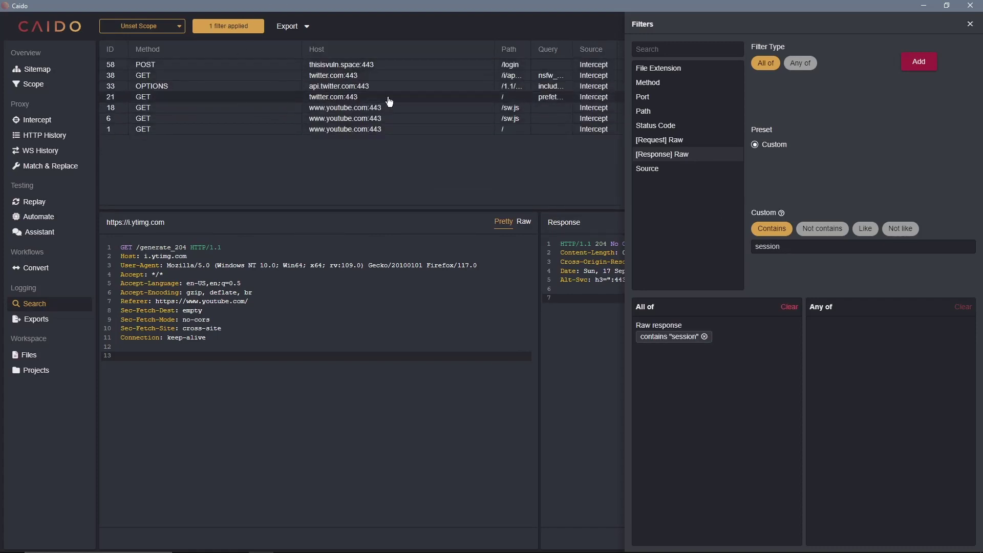
- Open the thisisvuln.space /login POST result and close the Filters panel
{"action": "left_click", "coordinate": [339, 64]}
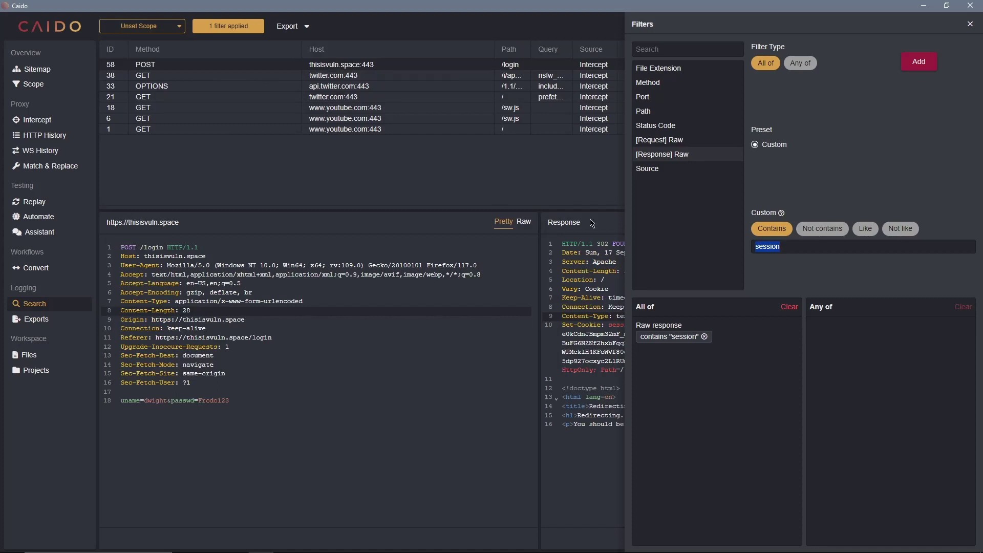
{"action": "left_click", "coordinate": [970, 25]}
{"action": "left_click", "coordinate": [713, 399]}
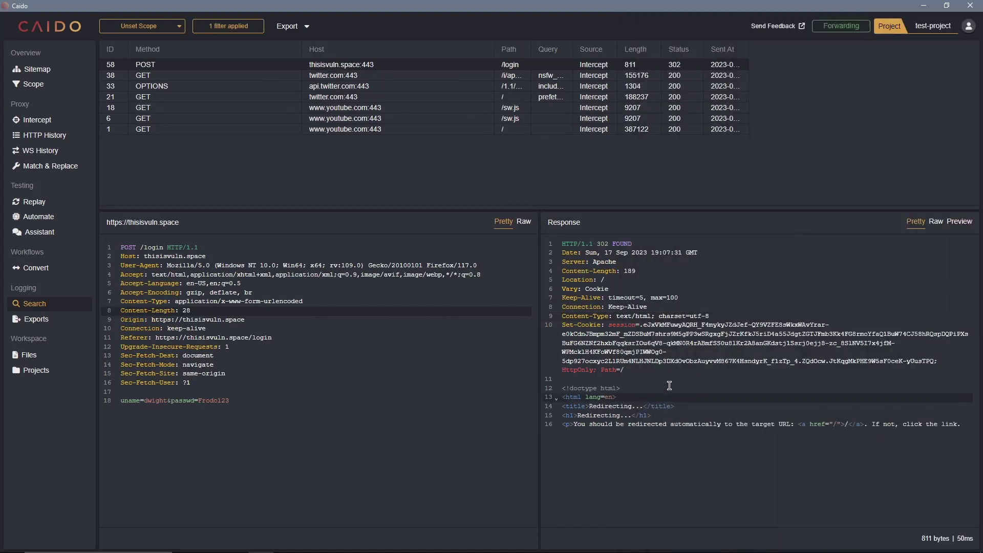
- Find 'session' in the /login response, locating it in the Set-Cookie header
{"action": "key", "text": "ctrl+f"}
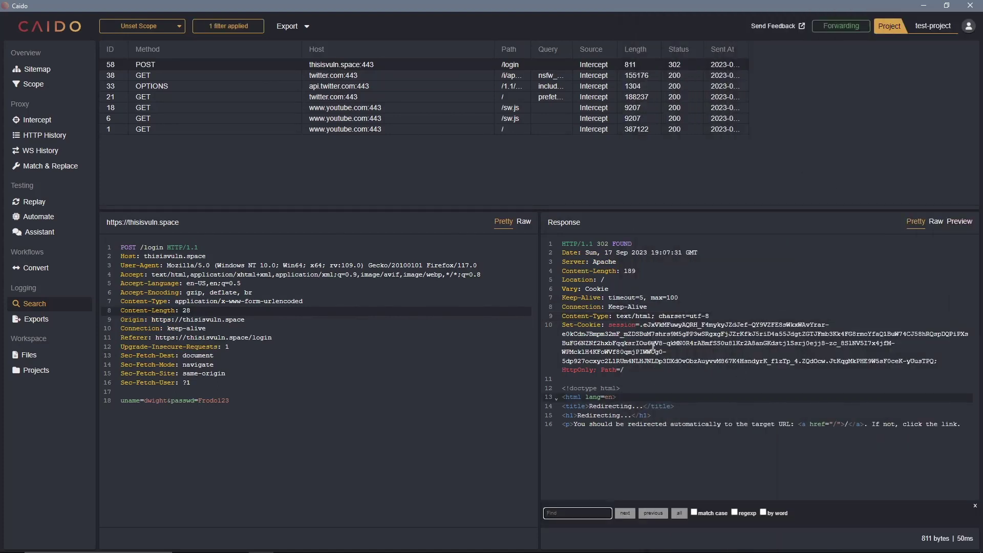
{"action": "type", "text": "session"}
- Add a 2xx Status Code filter (>= 200 AND < 300) alongside the 'session' filter
{"action": "left_click", "coordinate": [242, 28]}
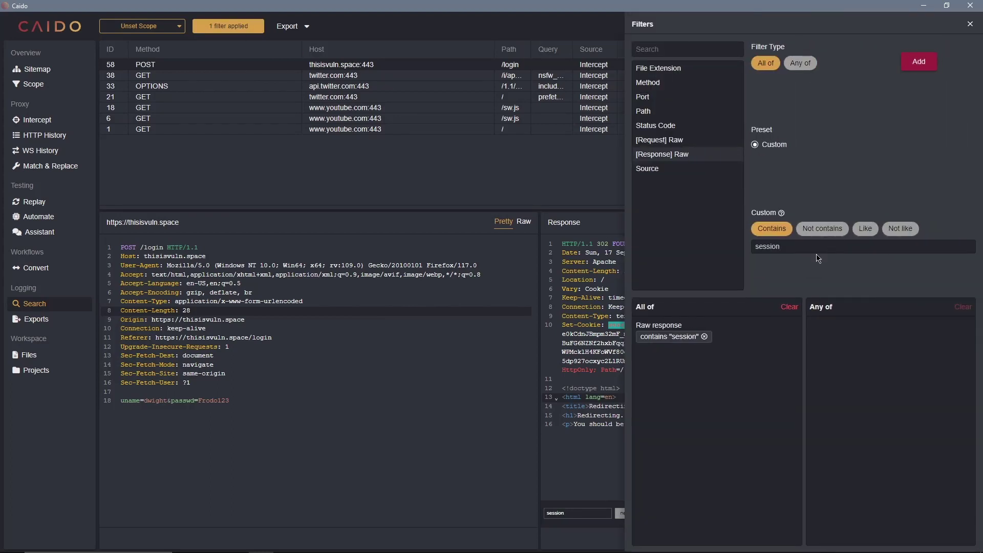
{"action": "left_click", "coordinate": [660, 128]}
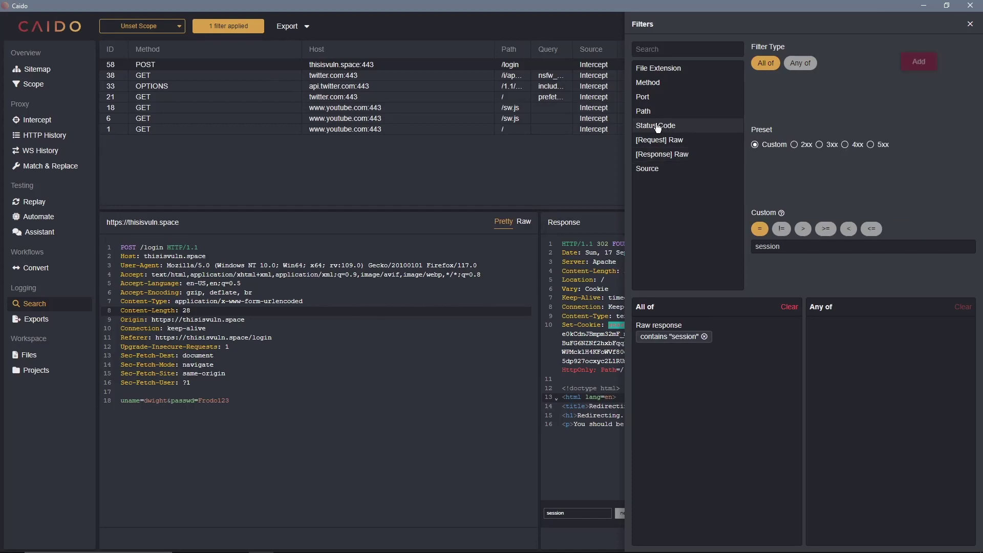
{"action": "left_click", "coordinate": [794, 145]}
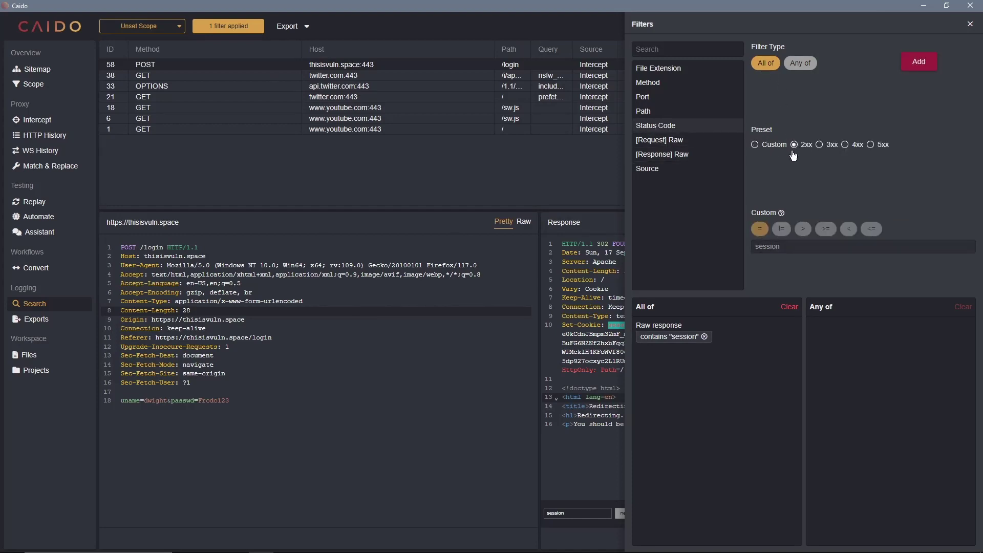
{"action": "left_click", "coordinate": [914, 63]}
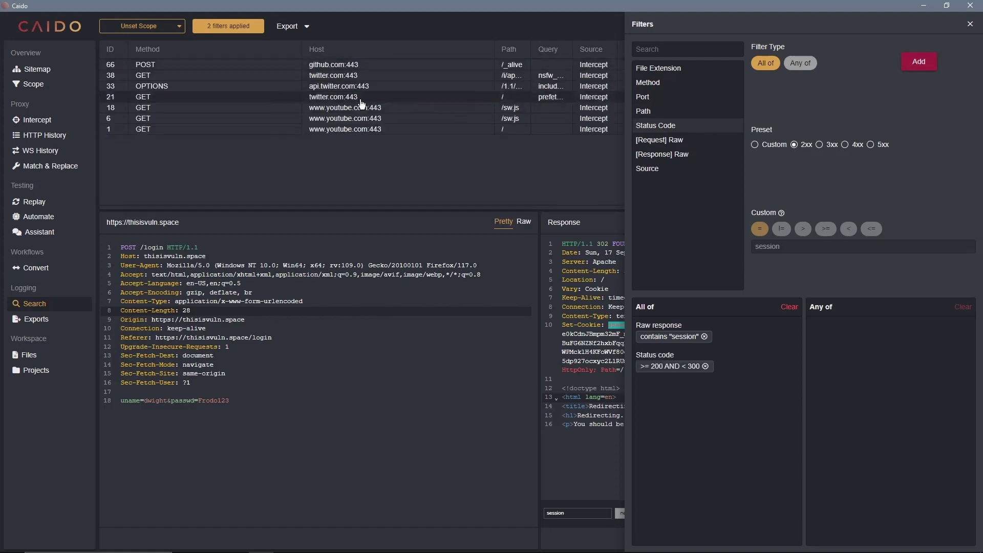
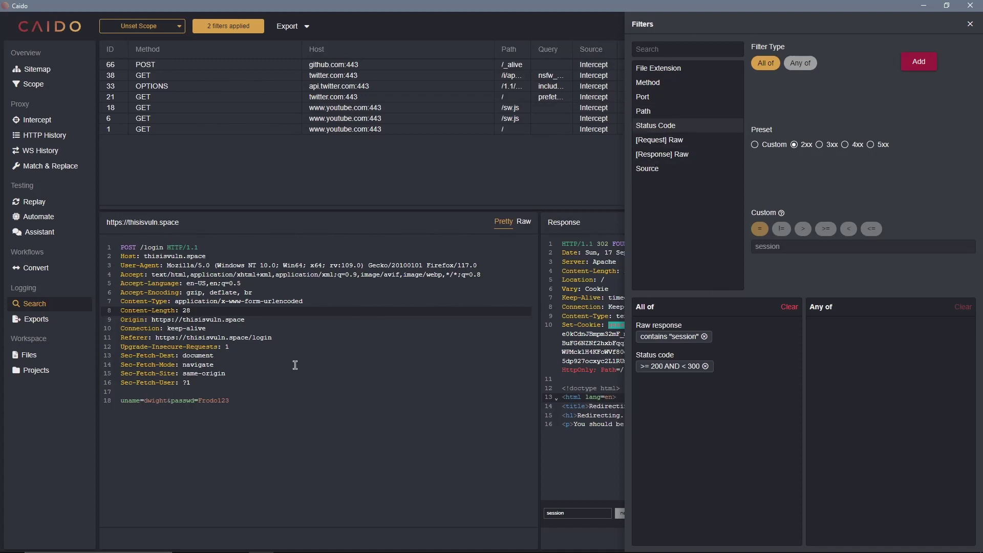
- Leave the filtered Search results and go to the empty Intercept request queue
{"action": "left_click", "coordinate": [332, 445]}
{"action": "left_click", "coordinate": [44, 120]}
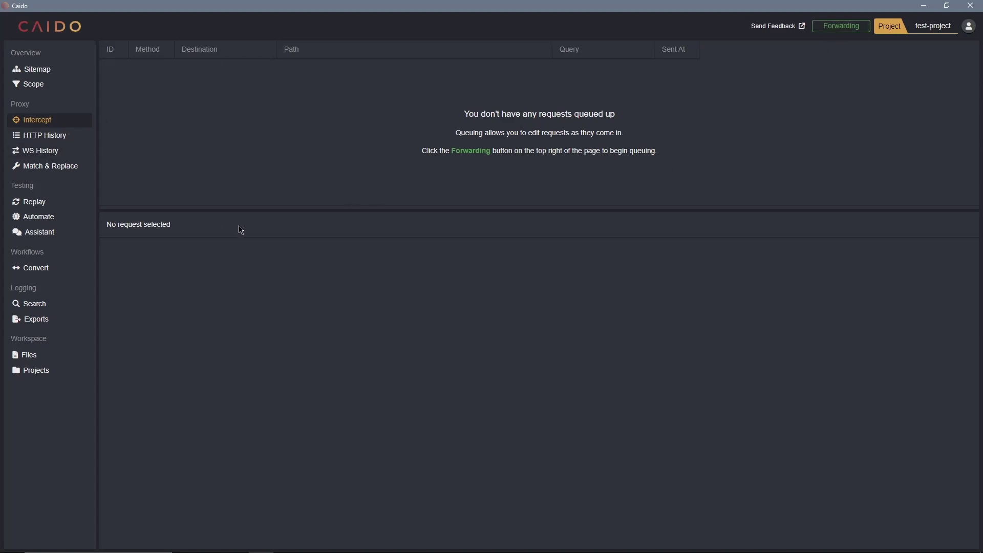
- Glance at HTTP History, then switch Intercept from Forwarding to Queuing mode
{"action": "left_click", "coordinate": [30, 134]}
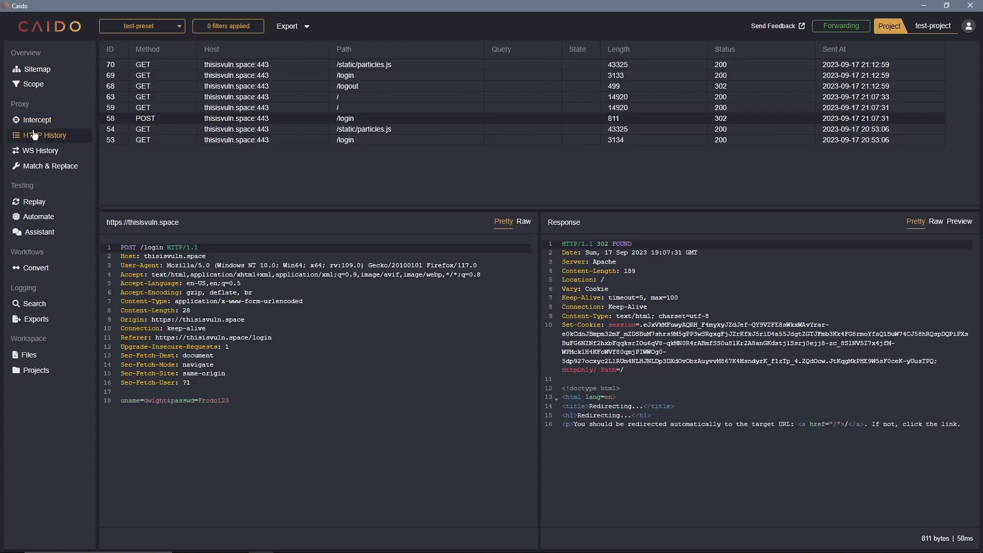
{"action": "left_click", "coordinate": [31, 121]}
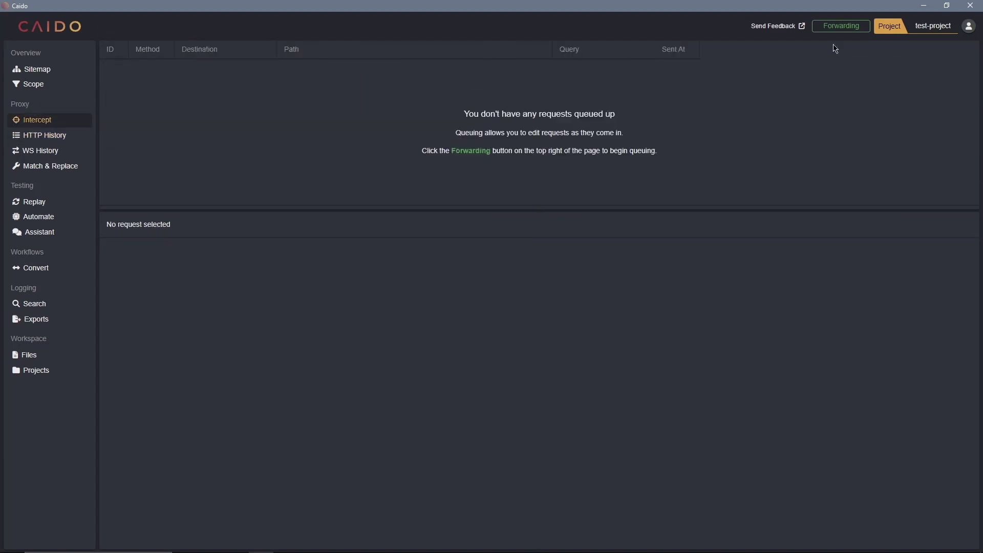
{"action": "left_click", "coordinate": [844, 27]}
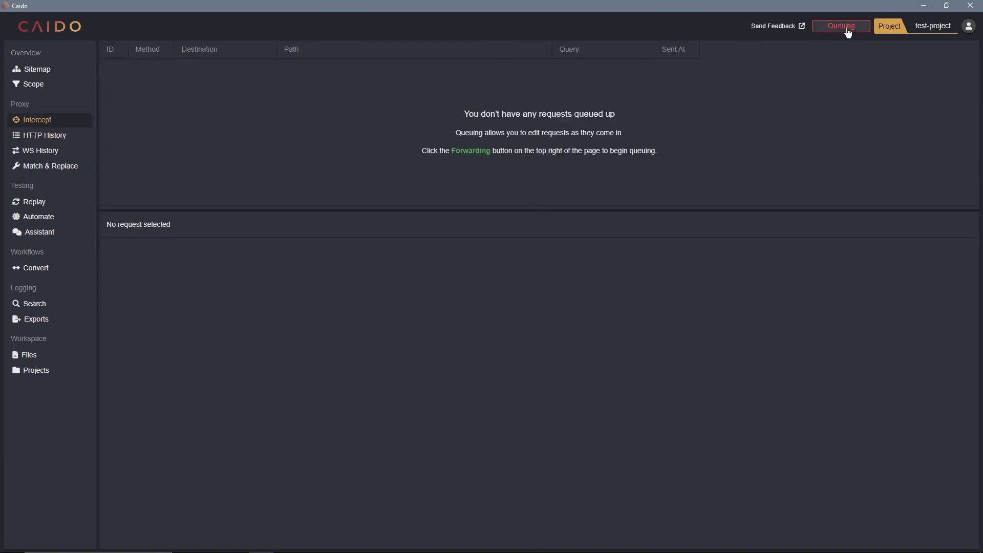
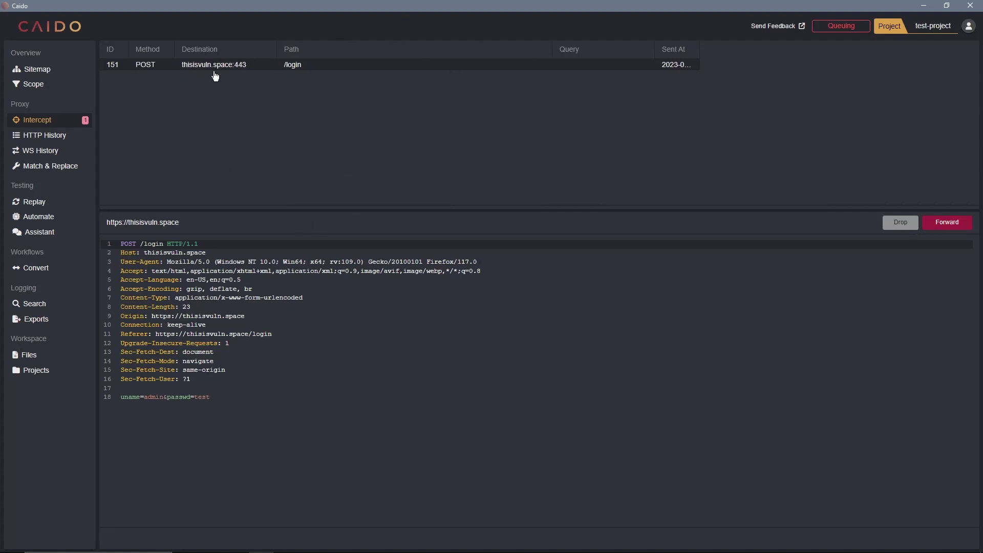
- Return to Firefox, where the thisisvuln.space login page with admin entered is still loading
{"action": "key", "text": "alt+Tab"}
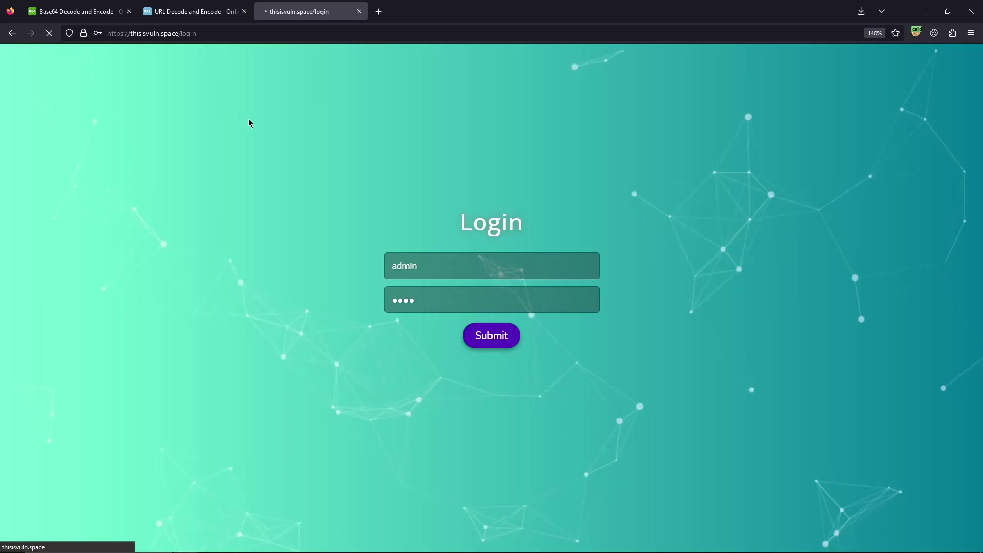
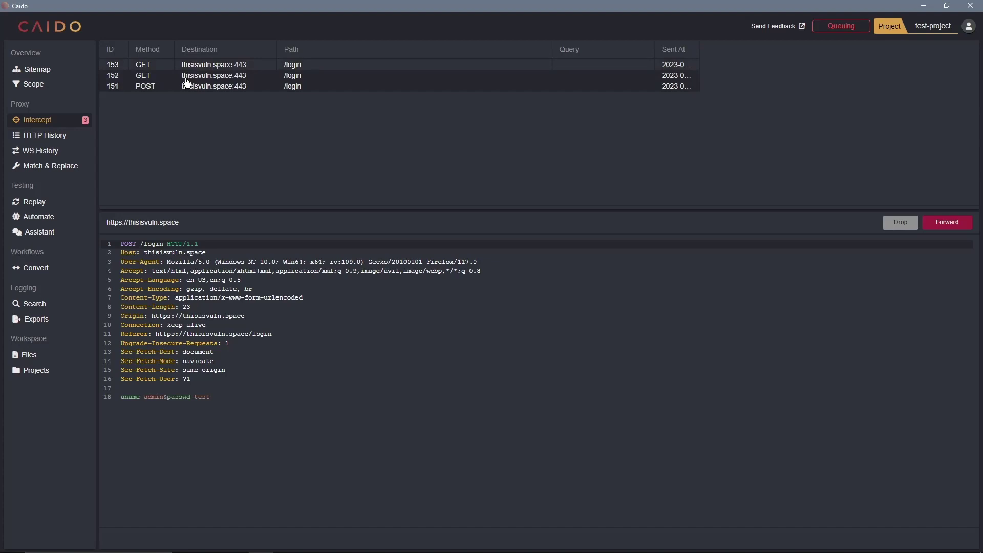
{"action": "left_click", "coordinate": [240, 286]}
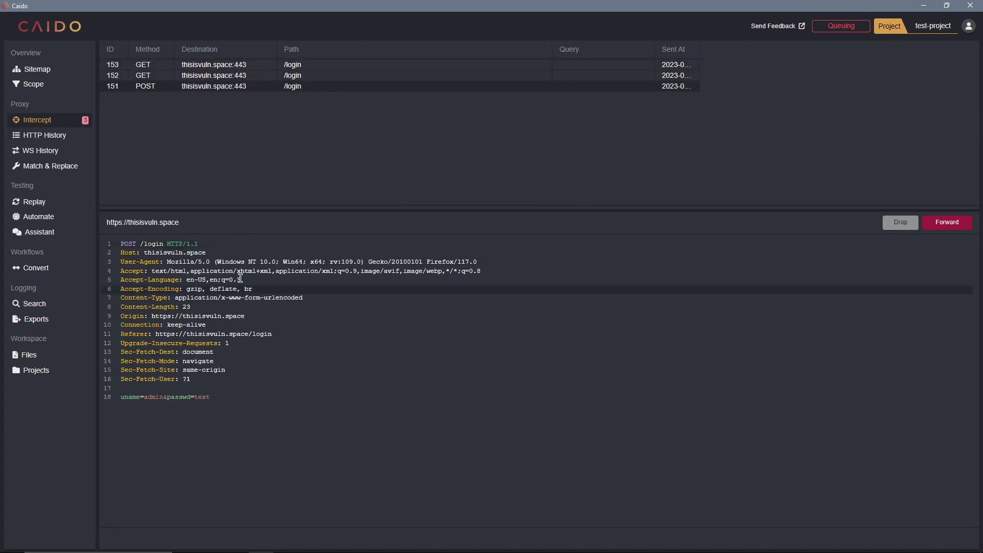
- Open Replay Session 1, widen the request editor, and send the POST /login request to thisisvuln.space
{"action": "left_click", "coordinate": [63, 205]}
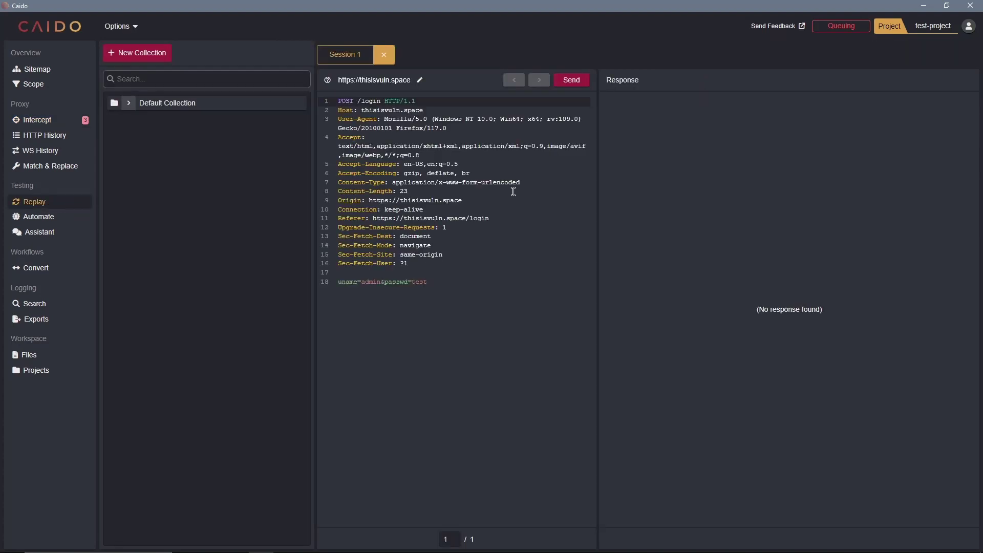
{"action": "left_click_drag", "start_coordinate": [315, 164], "coordinate": [295, 163]}
{"action": "left_click", "coordinate": [446, 165]}
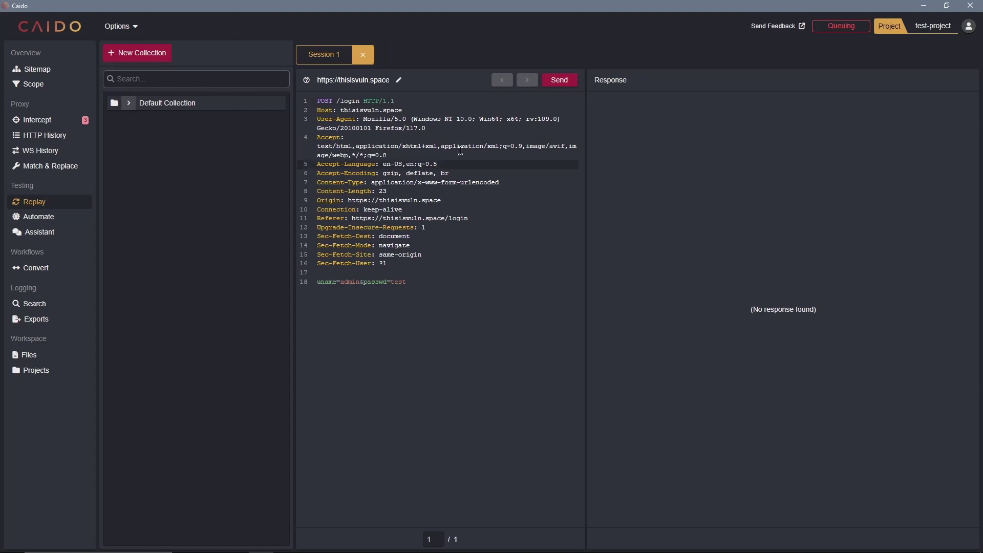
{"action": "left_click", "coordinate": [559, 81]}
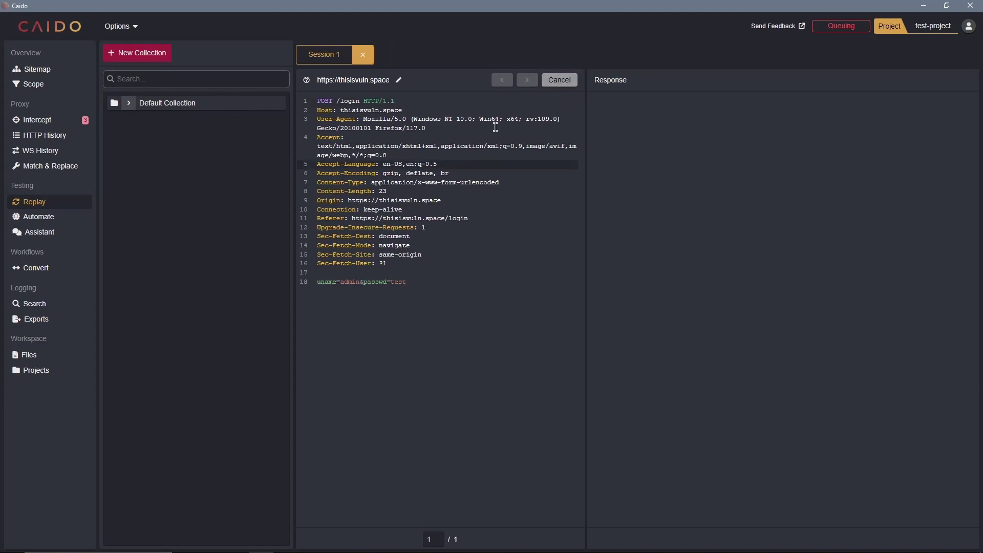
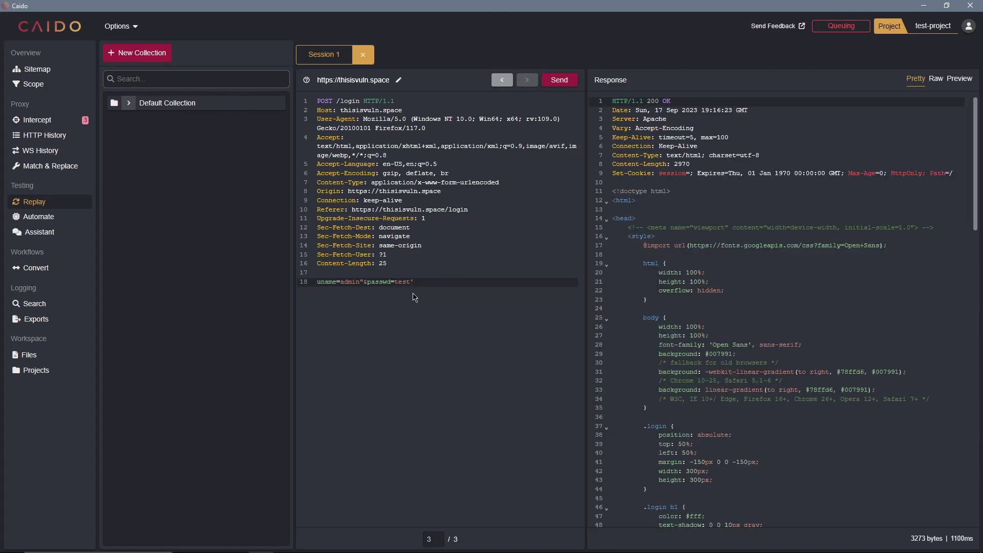
{"action": "scroll", "coordinate": [726, 307], "scroll_direction": "down", "scroll_amount": 10}
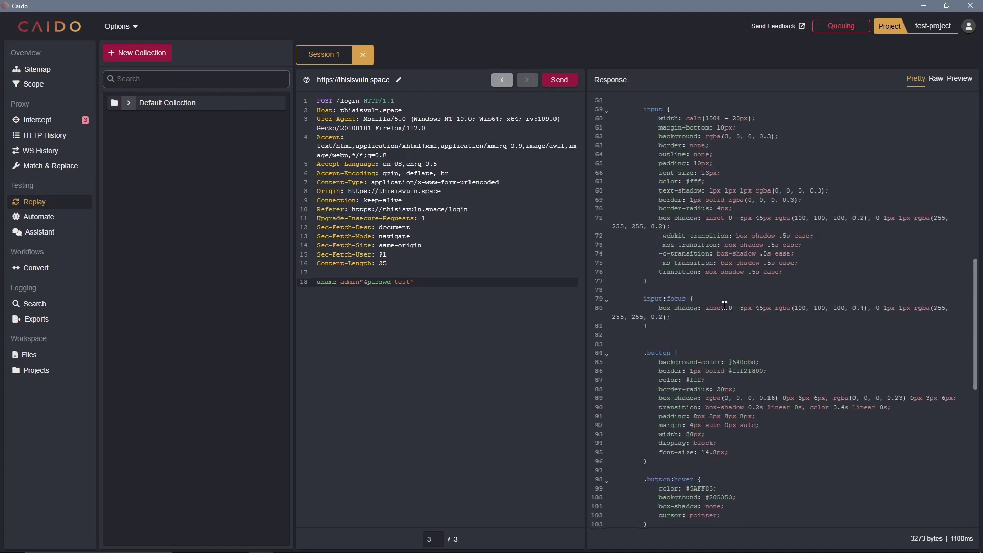
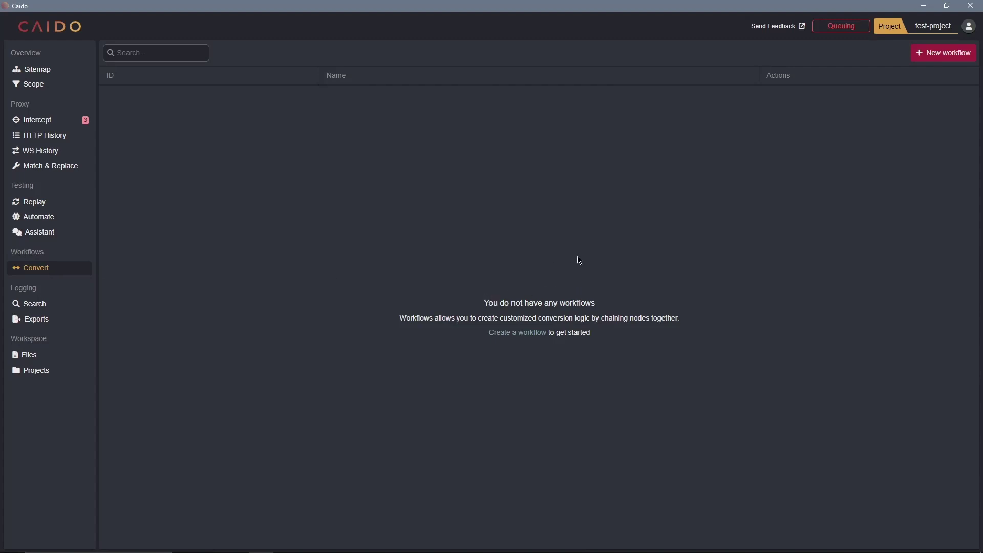
- Create a new Convert workflow, opening a blank editor with Convert Start and Convert End nodes
{"action": "left_click", "coordinate": [519, 334]}
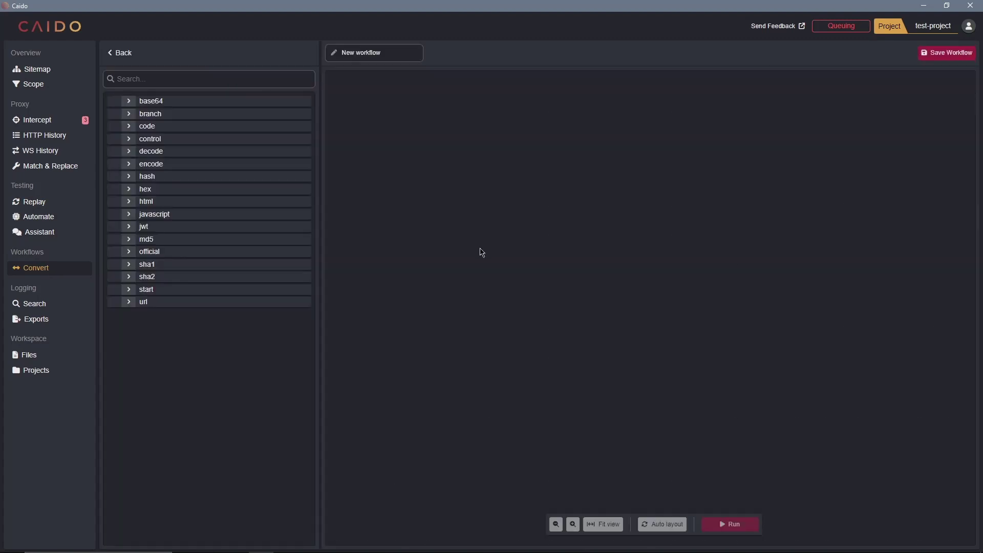
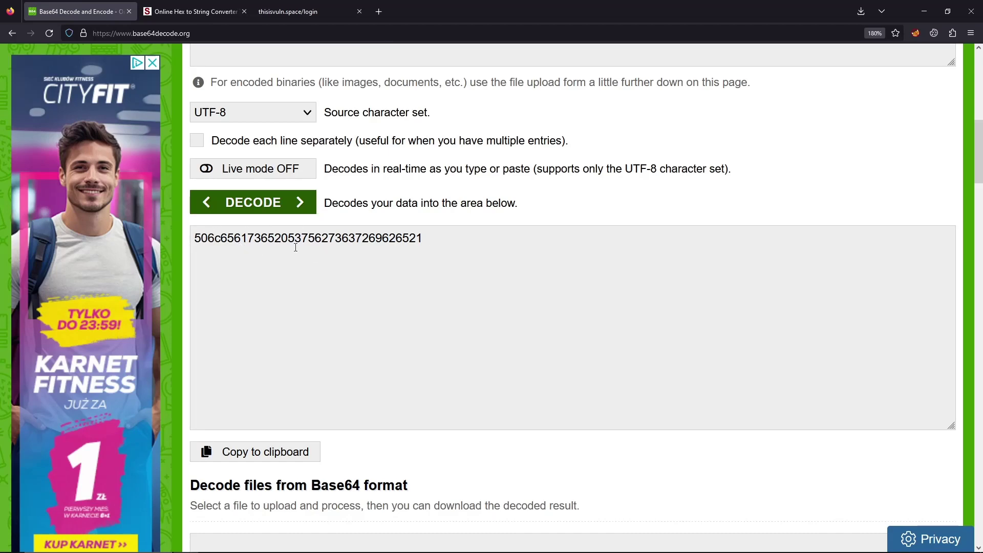
{"action": "double_click", "coordinate": [388, 255]}
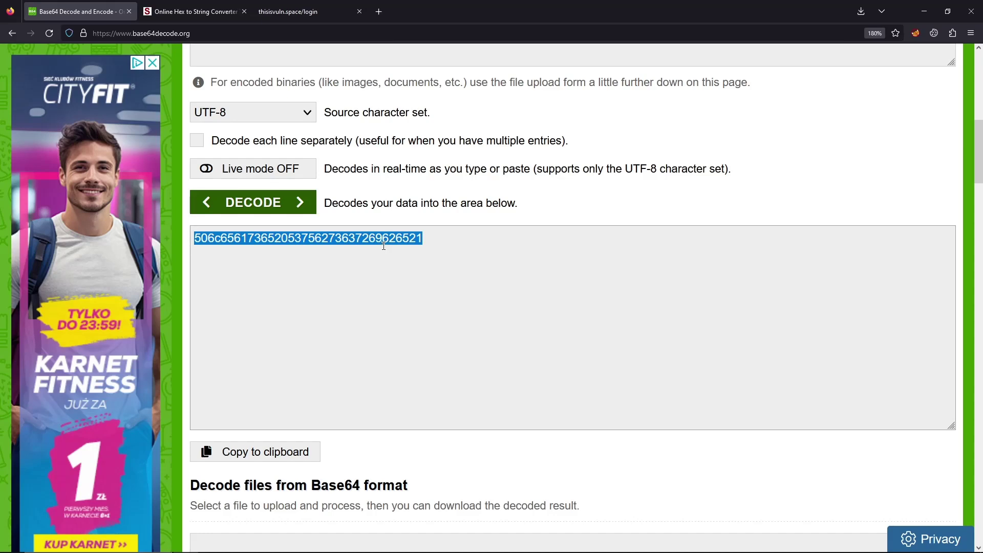
{"action": "left_click", "coordinate": [169, 12]}
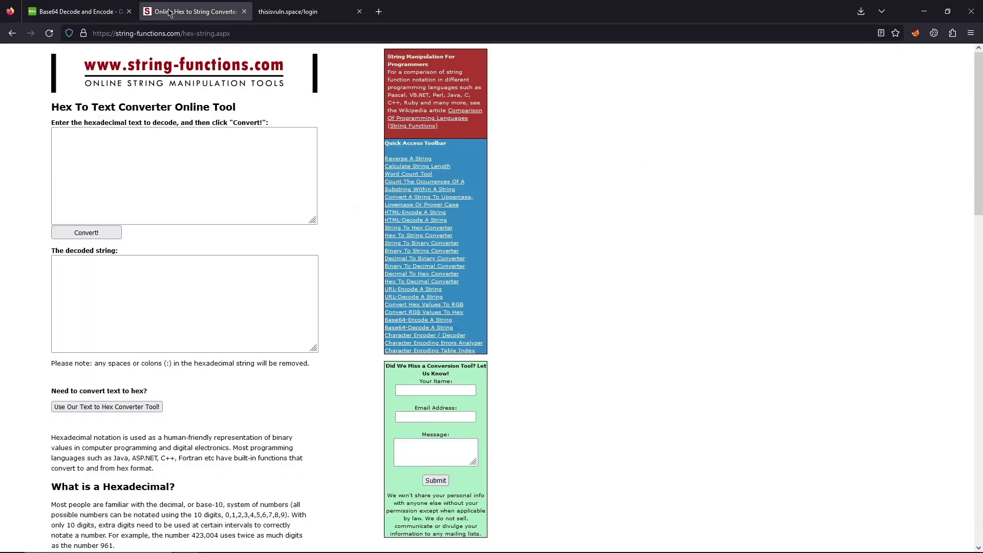
{"action": "left_click", "coordinate": [137, 160]}
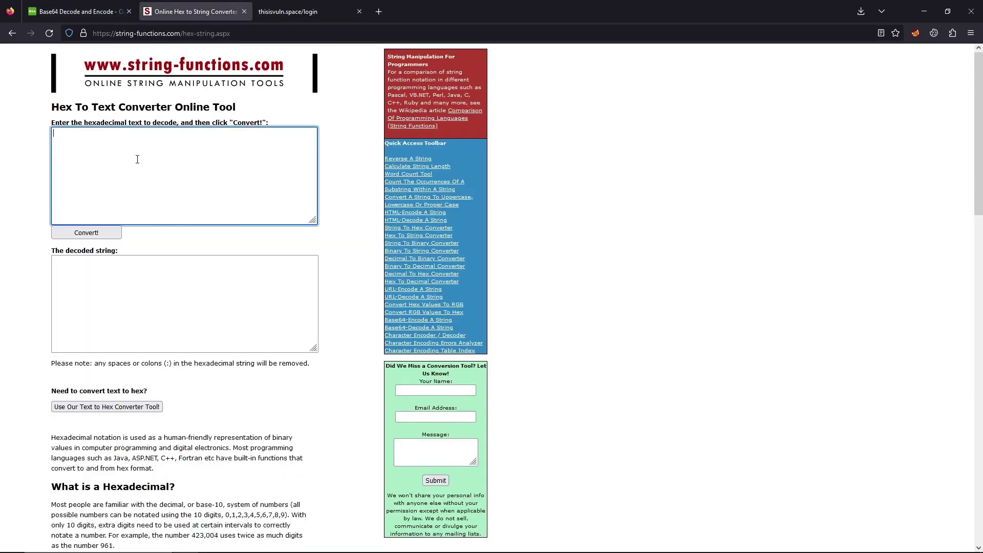
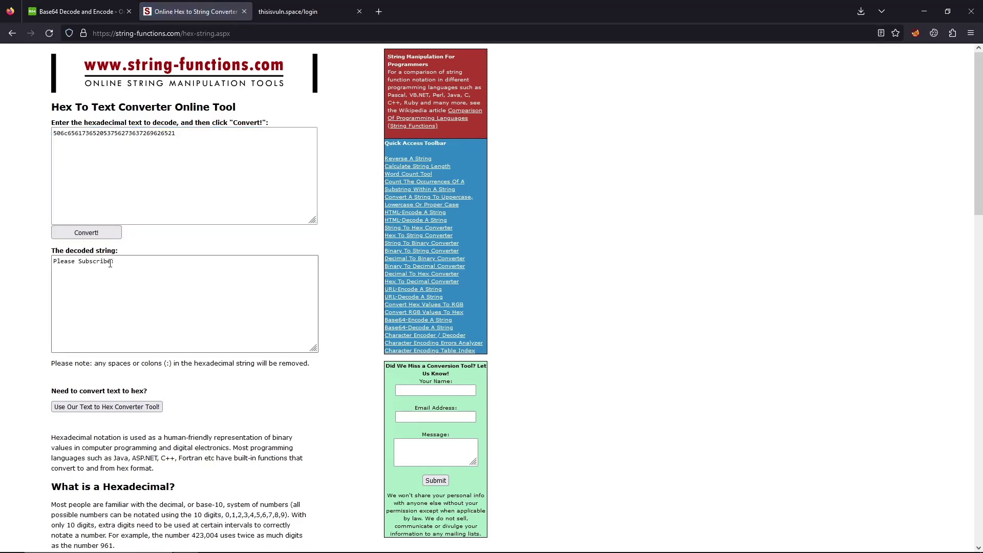
- Copy the base64 source string from base64decode.org and return to the Caido workflow editor
{"action": "left_click", "coordinate": [169, 143]}
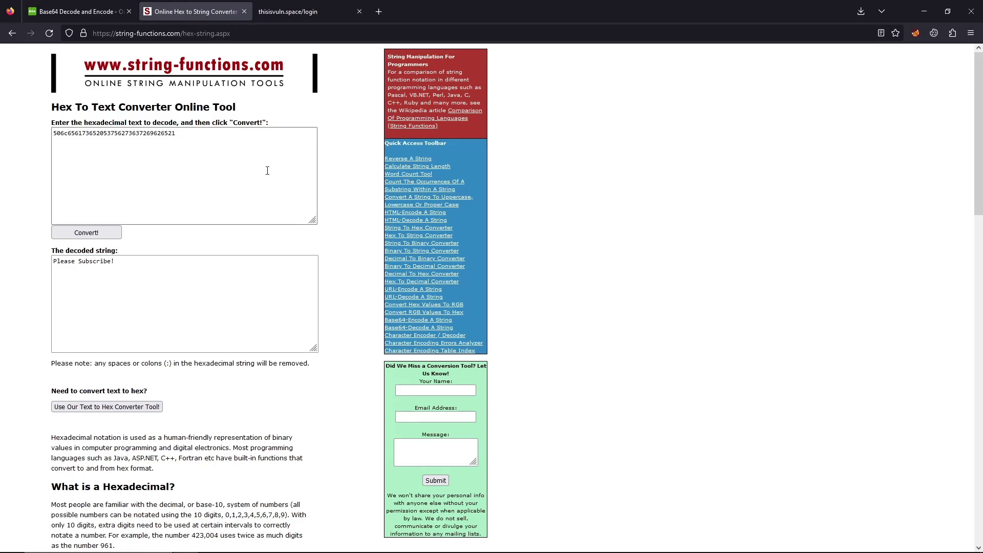
{"action": "key", "text": "ctrl+Page_Up"}
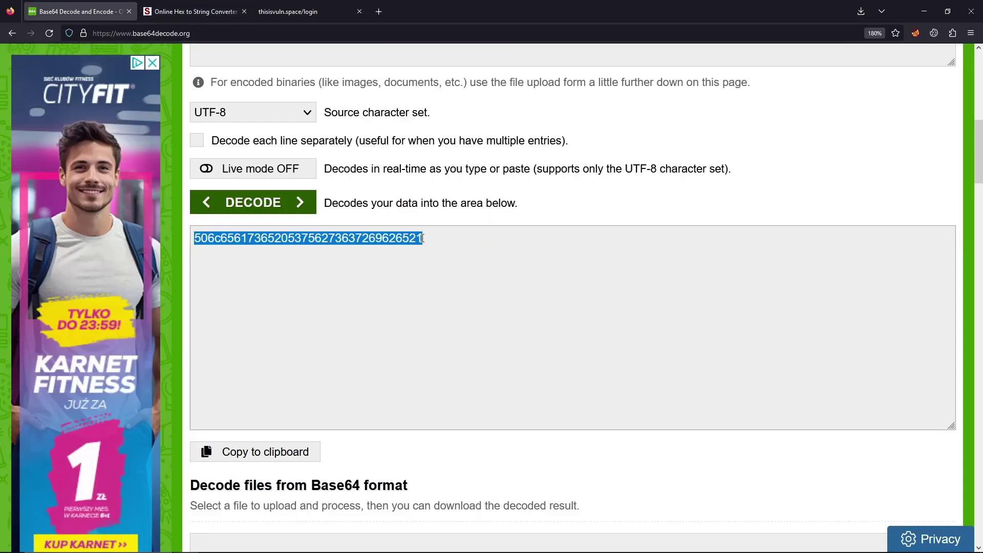
{"action": "left_click", "coordinate": [424, 239]}
{"action": "scroll", "coordinate": [435, 236], "scroll_direction": "up", "scroll_amount": 1}
{"action": "scroll", "coordinate": [434, 235], "scroll_direction": "up", "scroll_amount": 2}
{"action": "left_click_drag", "start_coordinate": [551, 70], "coordinate": [170, 86]}
{"action": "key", "text": "ctrl+c"}
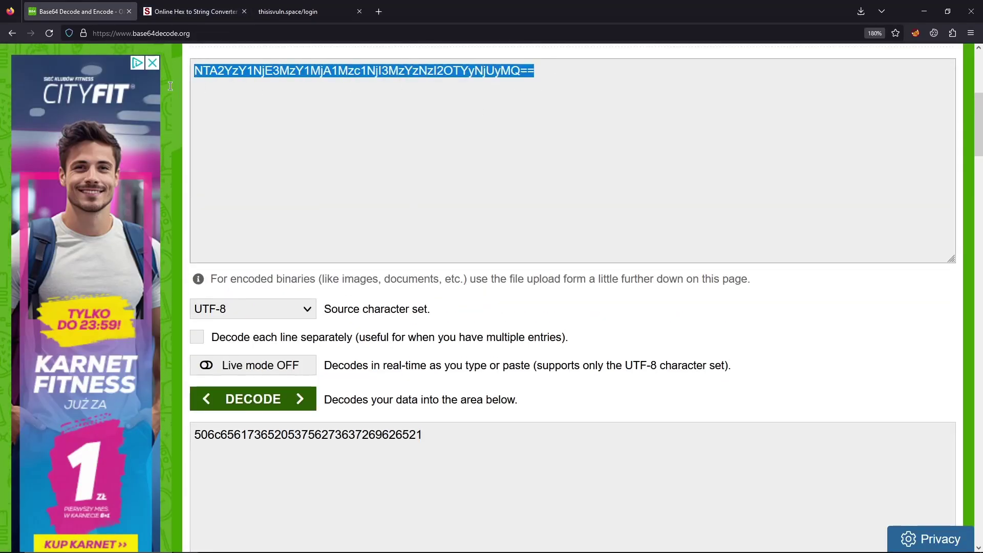
{"action": "key", "text": "alt+Tab"}
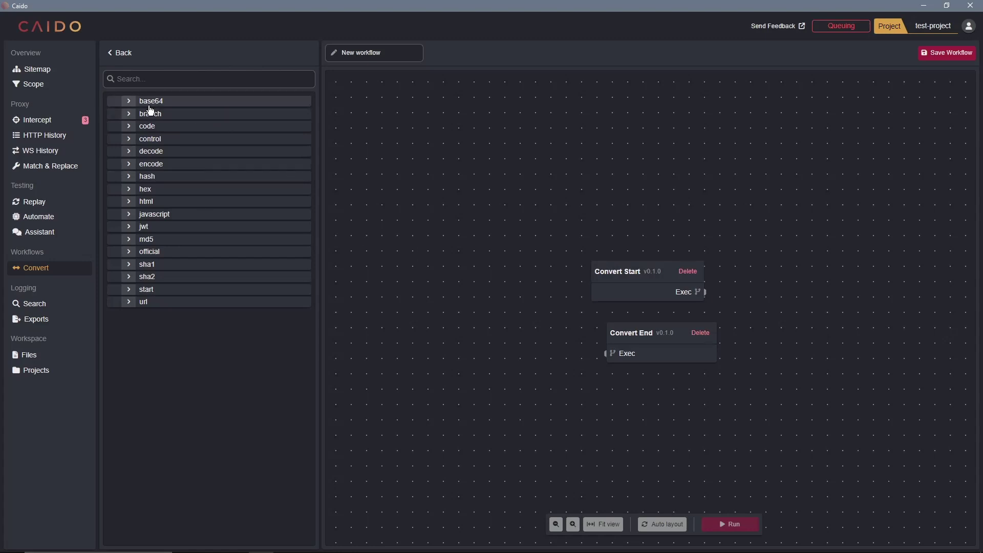
- Add a Base64 Decode node and connect Convert Start into it
{"action": "left_click_drag", "start_coordinate": [613, 287], "coordinate": [368, 119]}
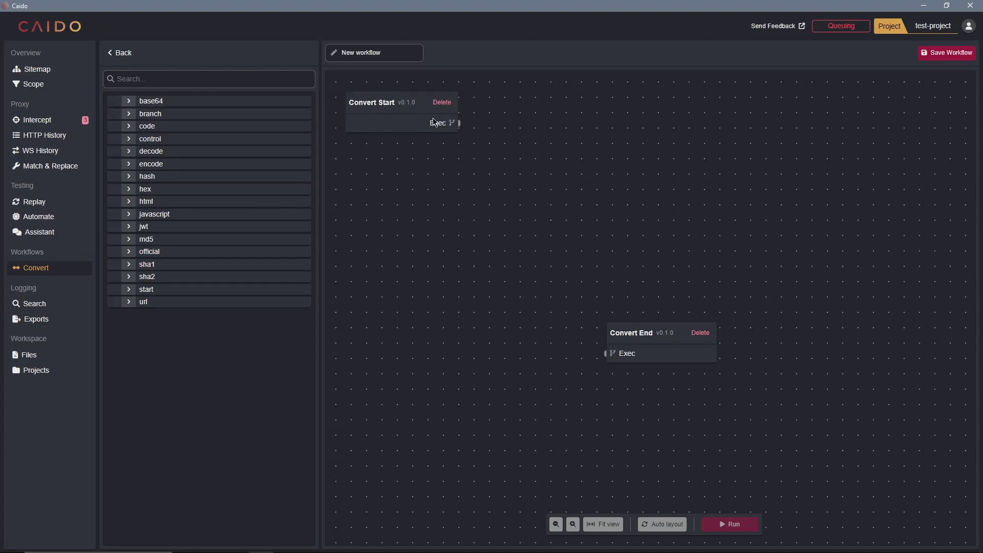
{"action": "left_click", "coordinate": [129, 100]}
{"action": "left_click_drag", "start_coordinate": [151, 113], "coordinate": [577, 108]}
{"action": "left_click_drag", "start_coordinate": [459, 123], "coordinate": [528, 107]}
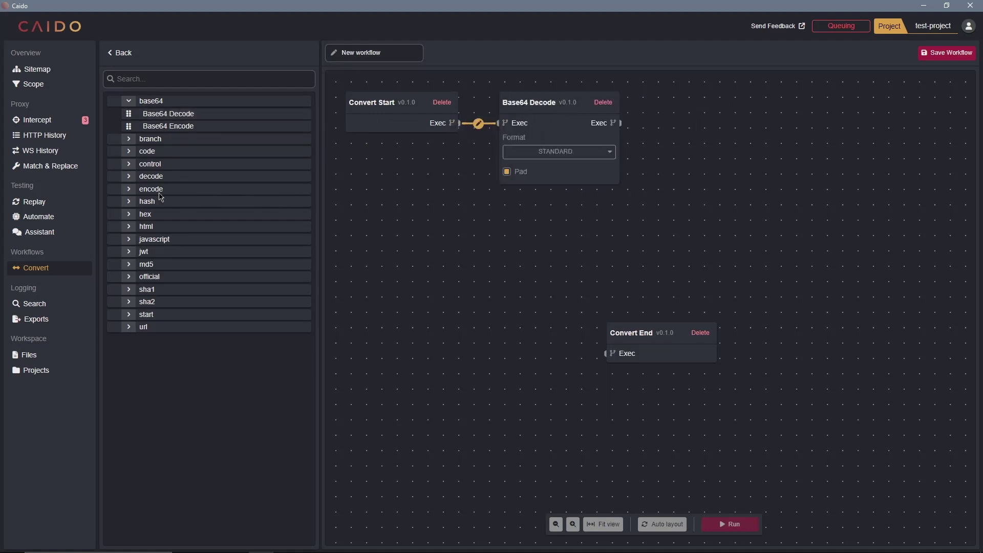
- Add Hex Decode after Base64 Decode, wire it into Convert End, and save the workflow
{"action": "left_click", "coordinate": [128, 219]}
{"action": "mouse_move", "coordinate": [149, 227]}
{"action": "left_mouse_down"}
{"action": "mouse_move", "coordinate": [657, 199]}
{"action": "mouse_move", "coordinate": [724, 111]}
{"action": "mouse_move", "coordinate": [671, 115]}
{"action": "mouse_move", "coordinate": [647, 149]}
{"action": "mouse_move", "coordinate": [669, 144]}
{"action": "mouse_move", "coordinate": [666, 110]}
{"action": "left_mouse_up"}
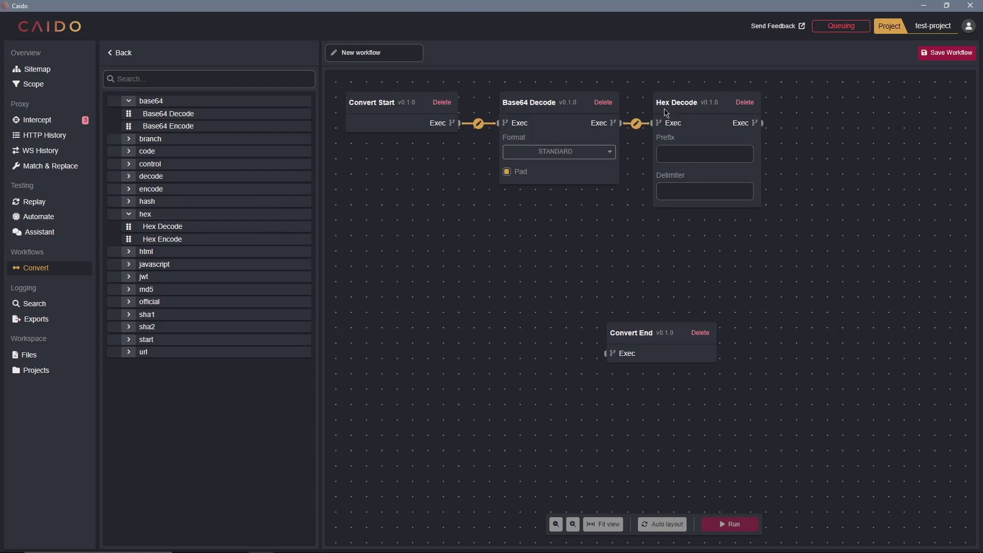
{"action": "left_click_drag", "start_coordinate": [648, 353], "coordinate": [851, 124]}
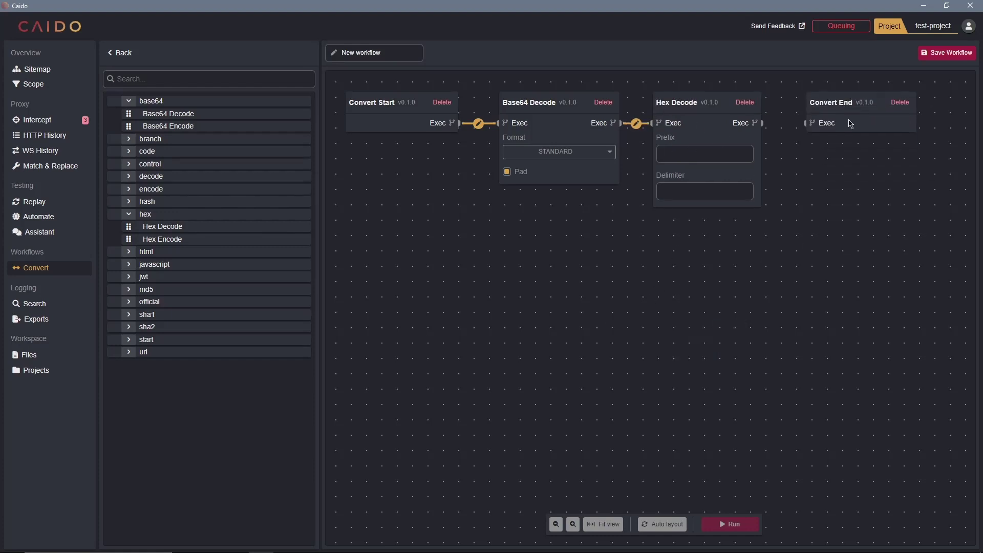
{"action": "left_click_drag", "start_coordinate": [762, 123], "coordinate": [806, 124]}
{"action": "left_click", "coordinate": [953, 54]}
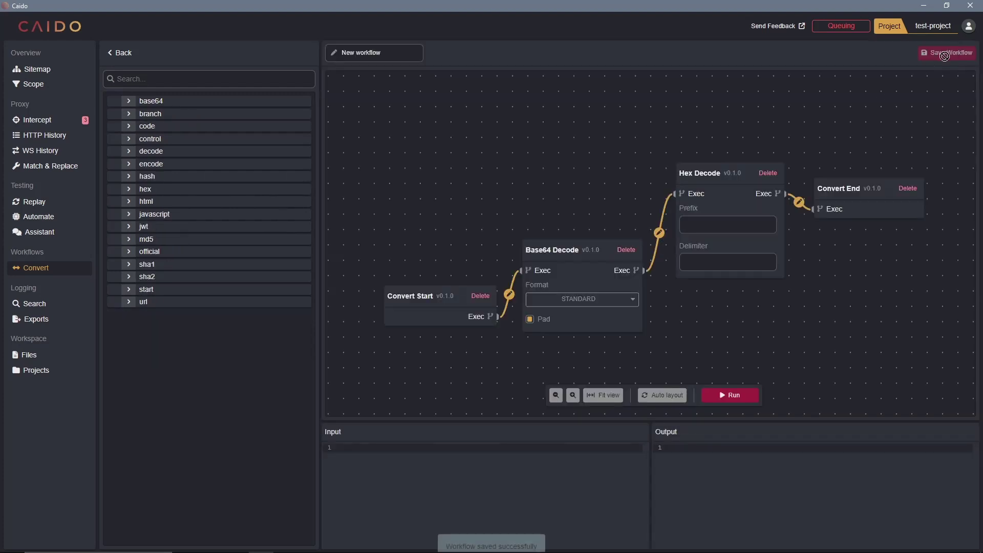
{"action": "key", "text": "ctrl+v"}
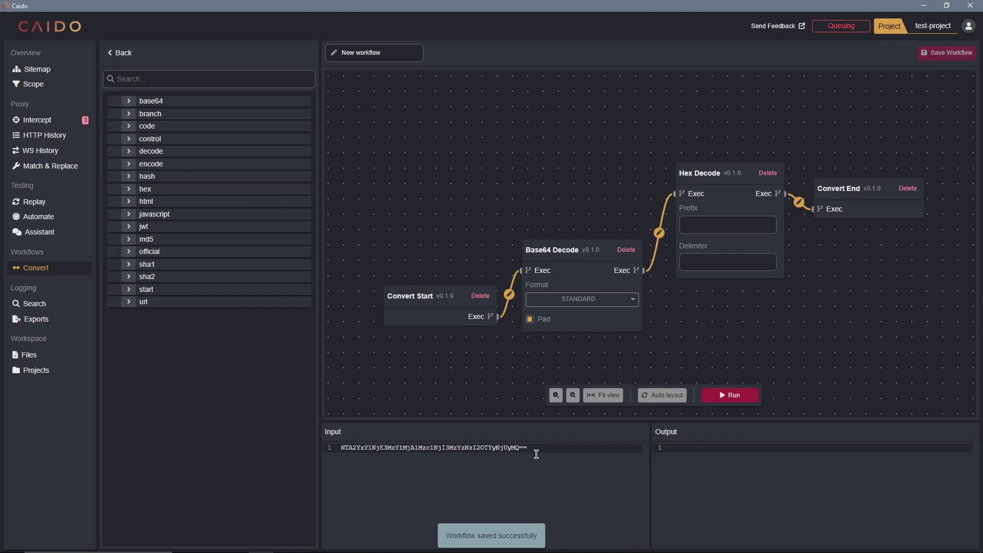
{"action": "left_click", "coordinate": [728, 400]}
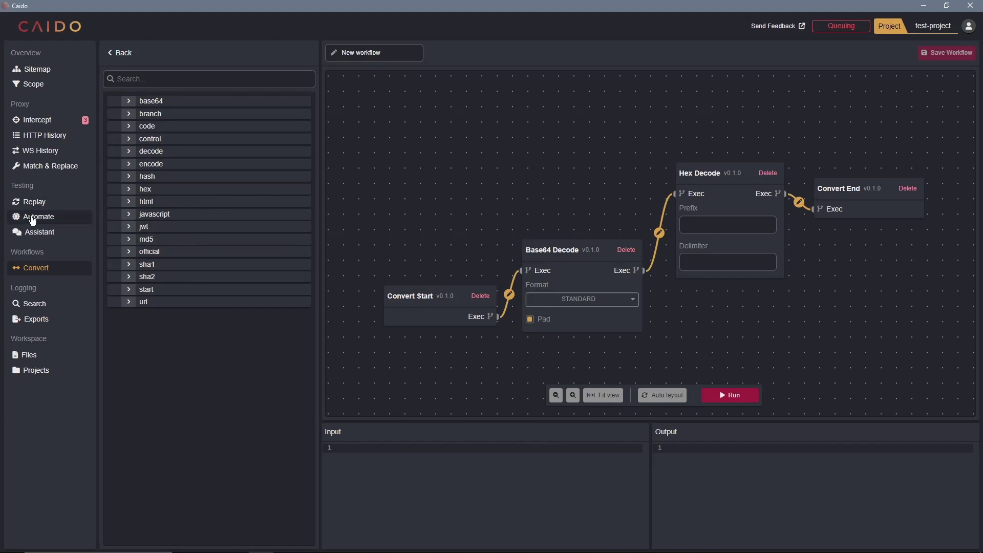
- Send the latest GET /login request from HTTP History to Automate as Session 5
{"action": "left_click", "coordinate": [34, 217]}
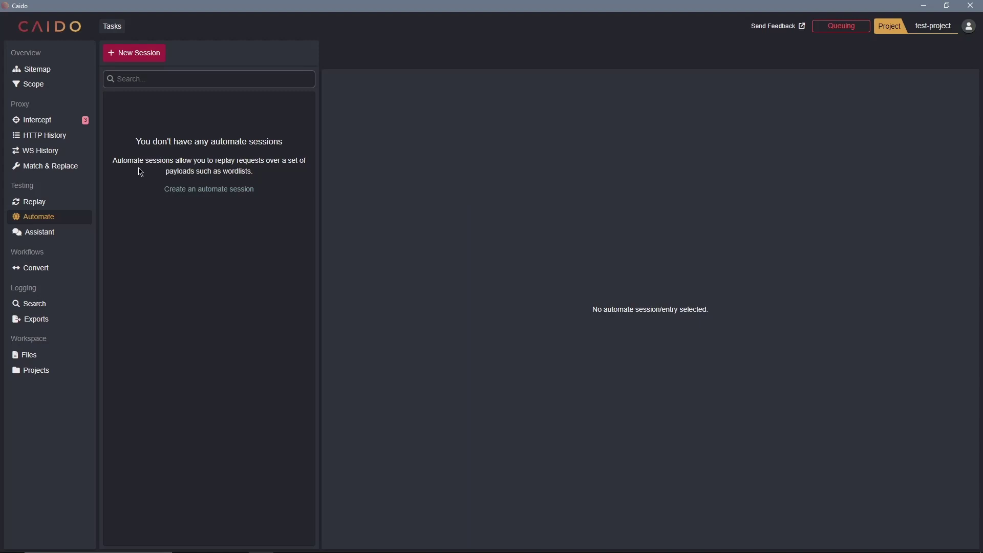
{"action": "left_click", "coordinate": [45, 136]}
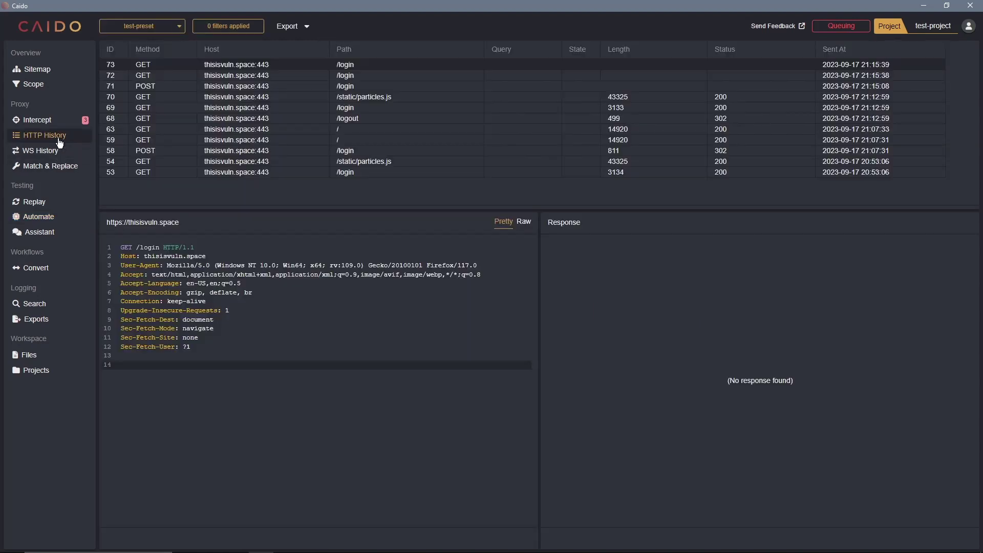
{"action": "right_click", "coordinate": [246, 67]}
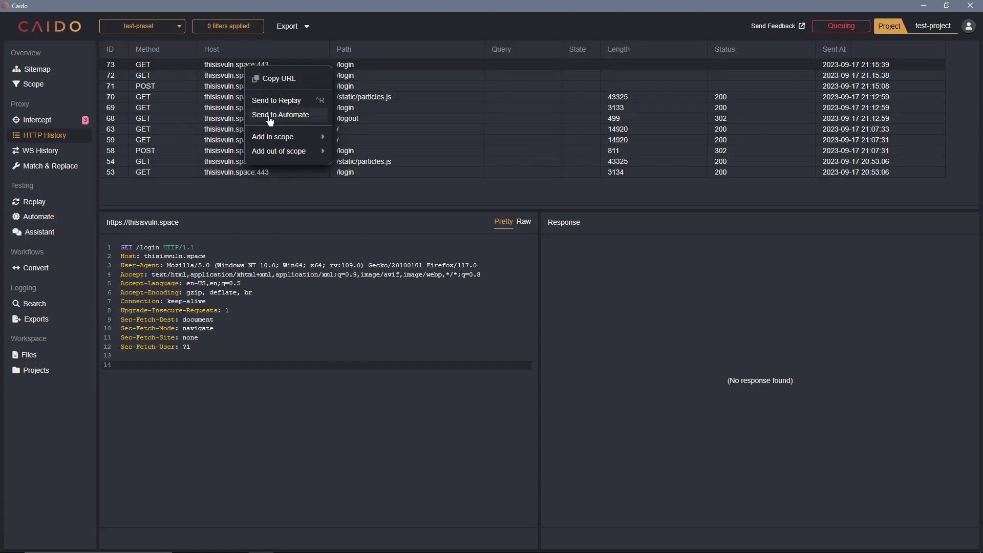
{"action": "left_click", "coordinate": [297, 116]}
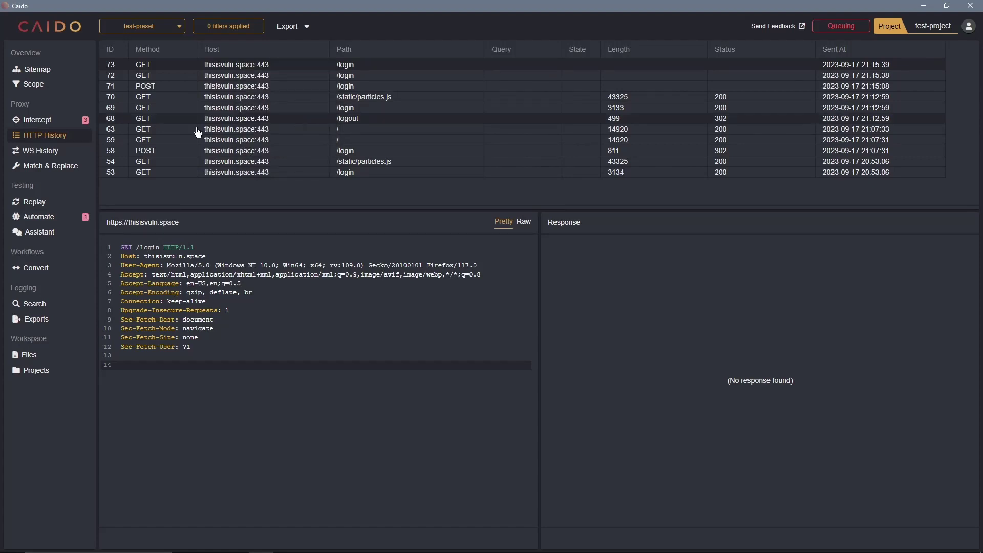
{"action": "left_click", "coordinate": [64, 217]}
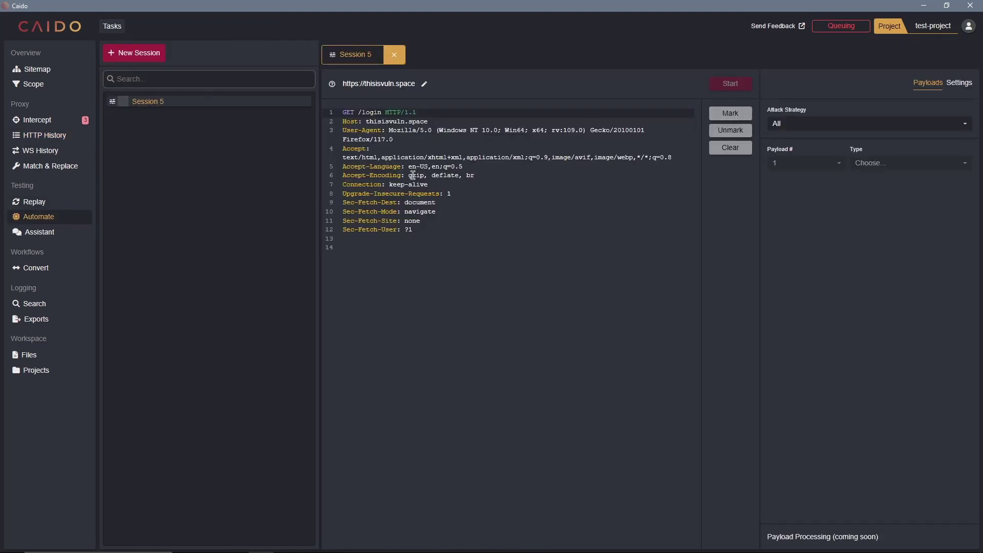
- Prefix the Host header with 'asd.' to read asd.thisisvuln.space, and select the asd placeholder
{"action": "left_click", "coordinate": [367, 121]}
{"action": "type", "text": "asd"}
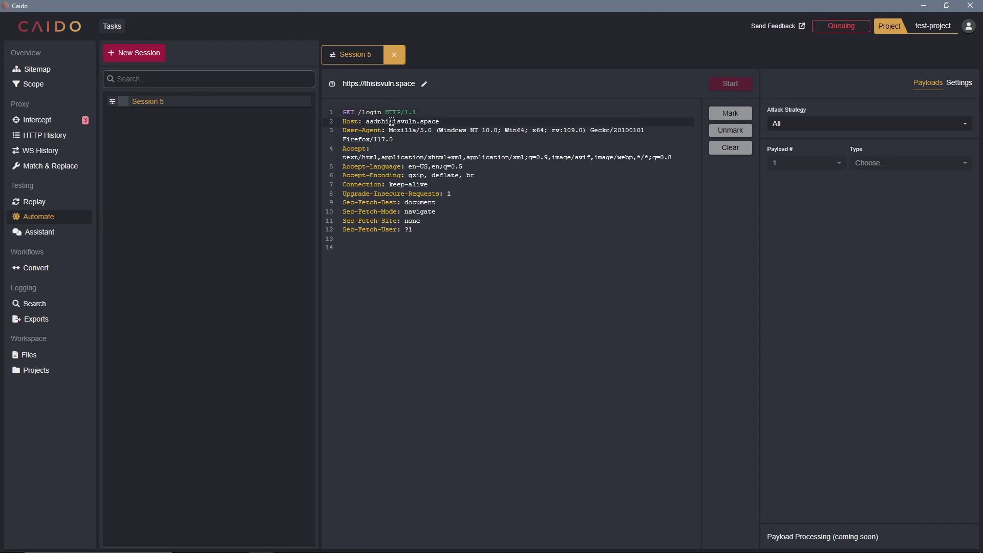
{"action": "type", "text": "."}
{"action": "double_click", "coordinate": [372, 122]}
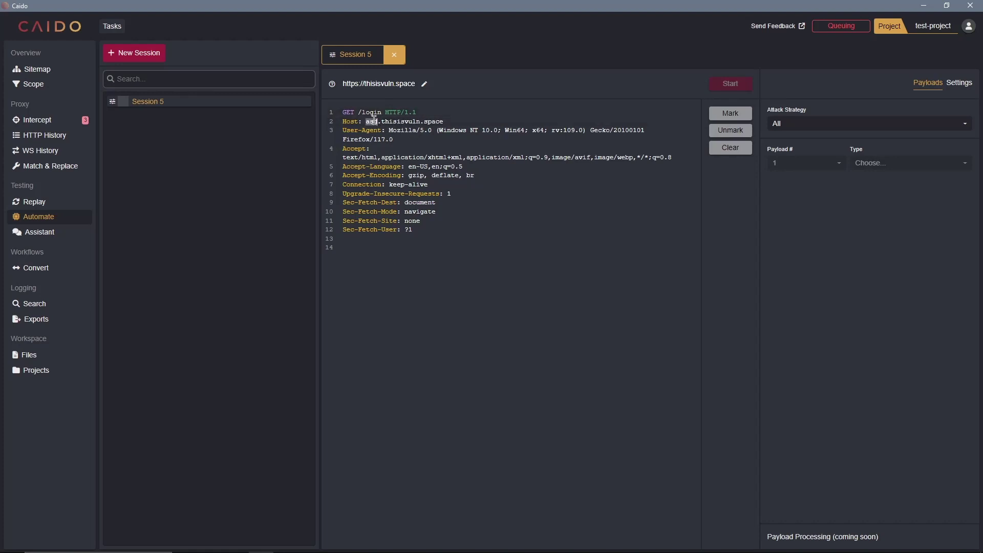
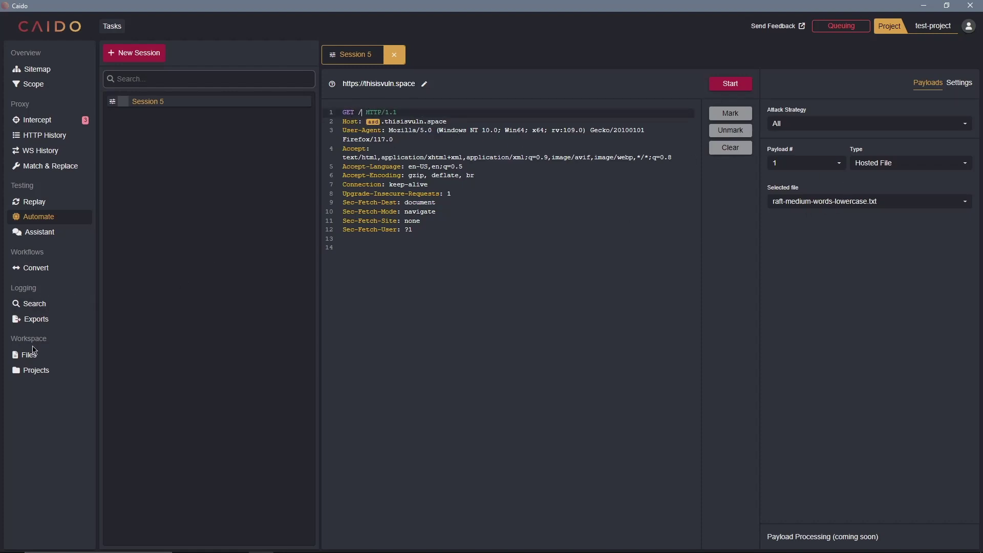
- Go to the Files page to view the uploaded wordlist raft-medium-words-lowercase.txt (460 KB)
{"action": "left_click", "coordinate": [32, 358]}
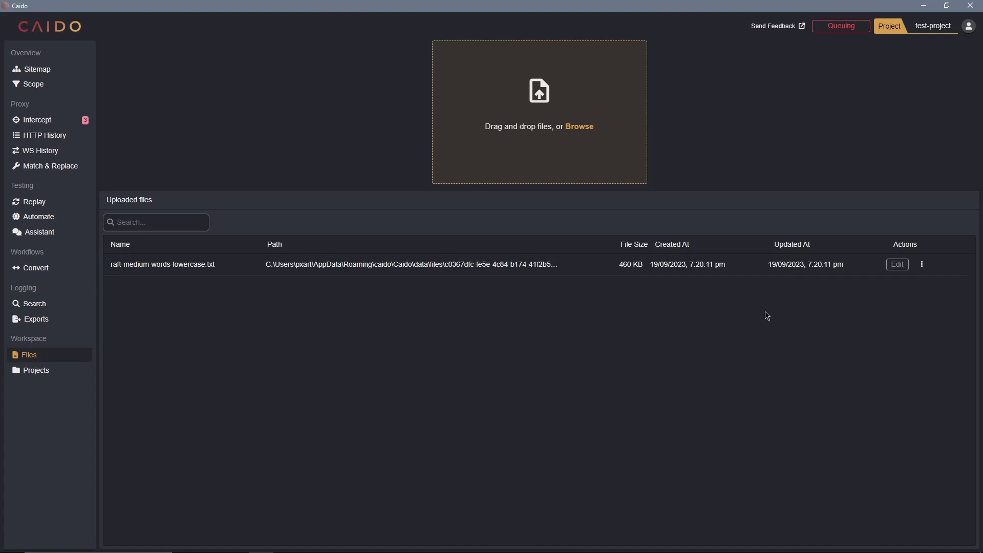
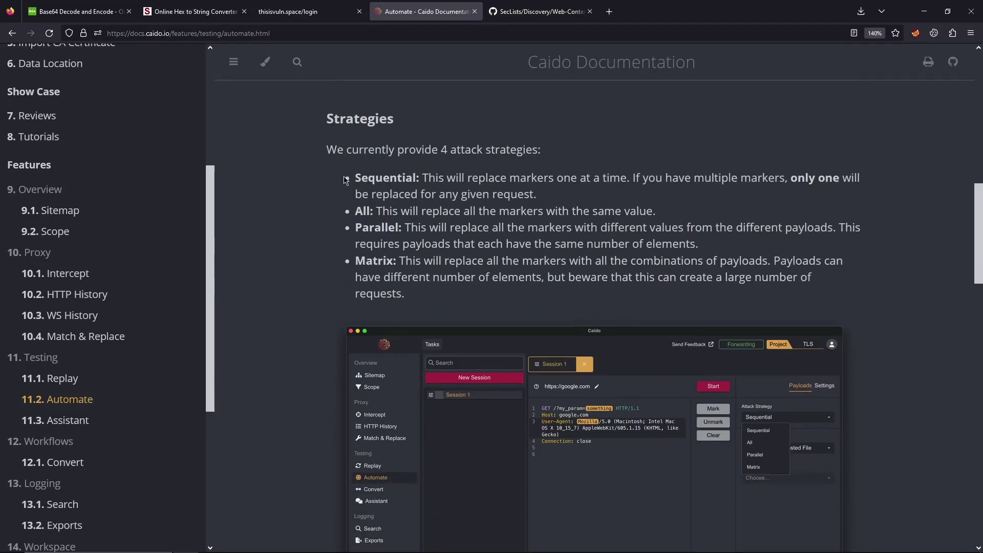
- Highlight the Sequential strategy's description on the Caido docs Automate page
{"action": "left_click_drag", "start_coordinate": [435, 179], "coordinate": [574, 180]}
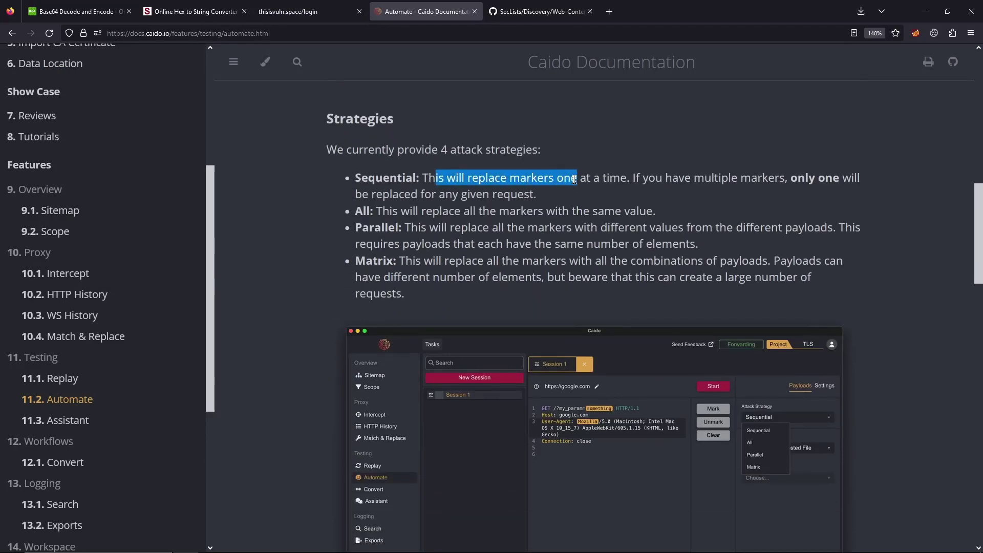
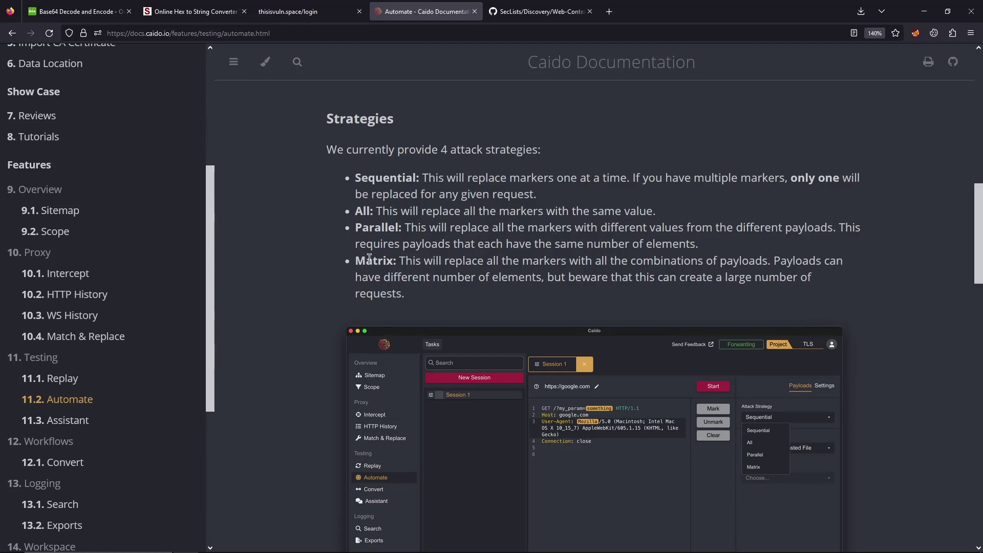
{"action": "left_click_drag", "start_coordinate": [354, 261], "coordinate": [403, 292]}
{"action": "left_click", "coordinate": [429, 275]}
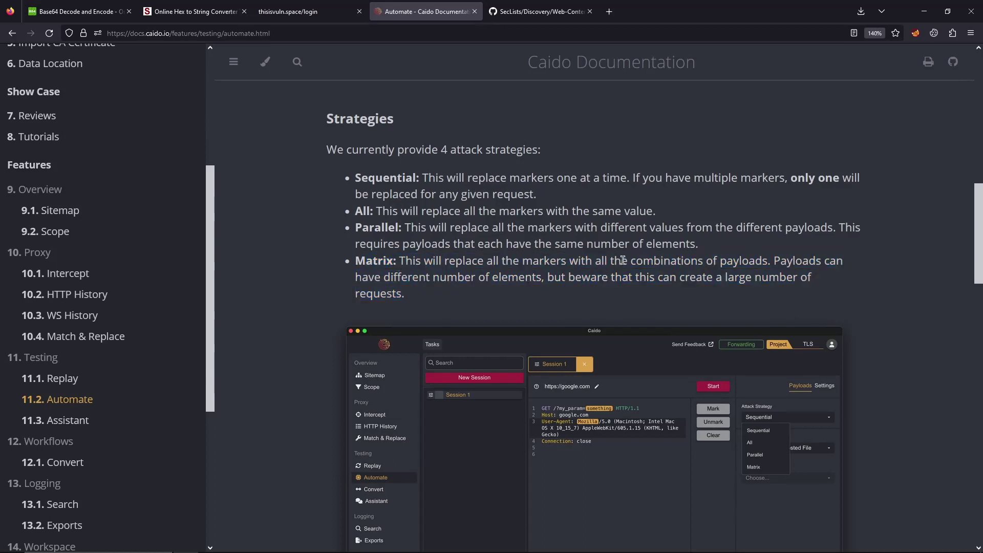
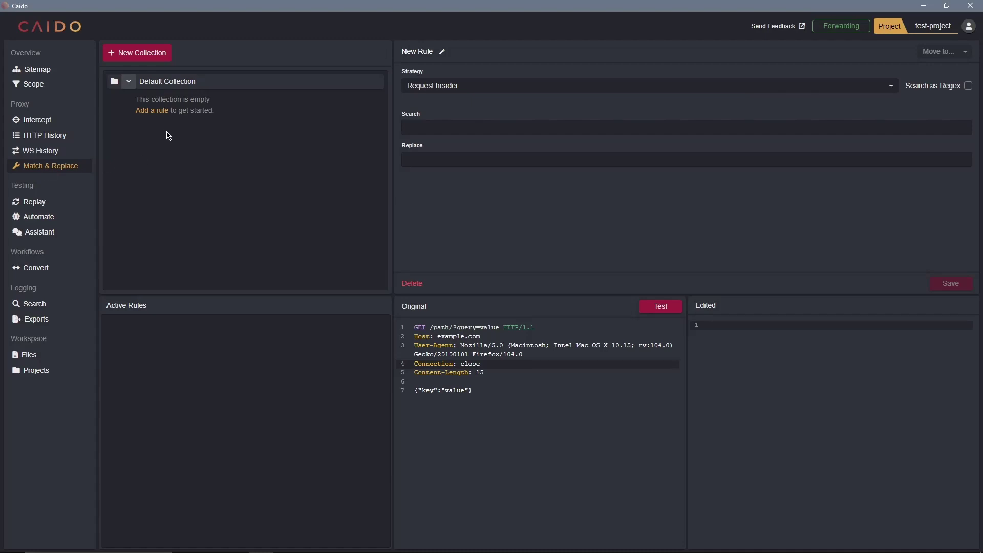
- Add a New Rule to the Default Collection, keeping its strategy as Request header
{"action": "left_click", "coordinate": [157, 111]}
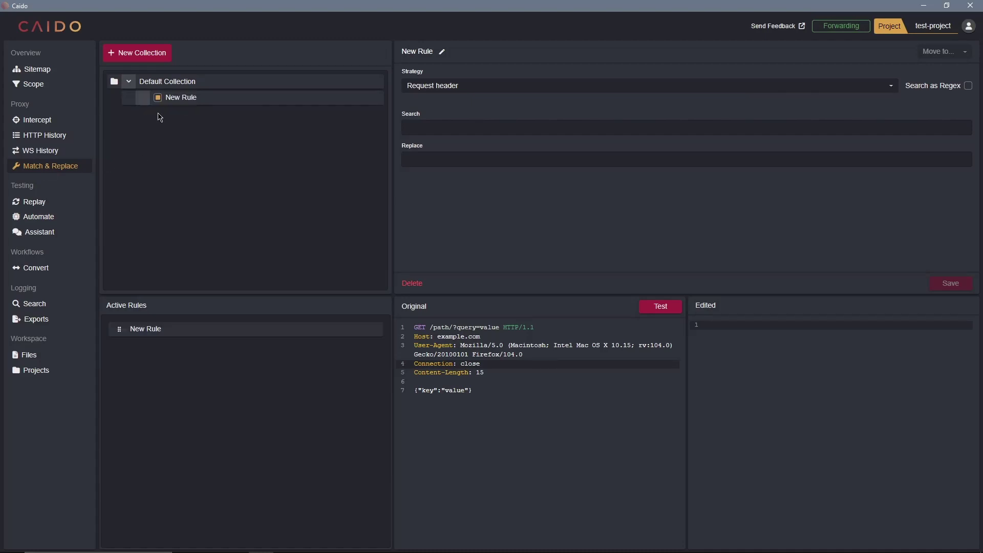
{"action": "left_click", "coordinate": [487, 90]}
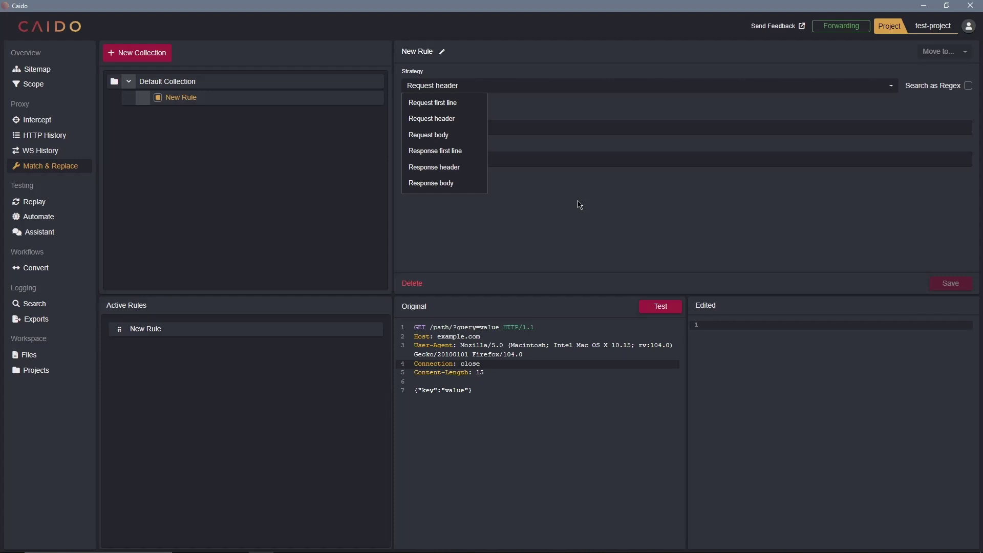
{"action": "left_click", "coordinate": [580, 205]}
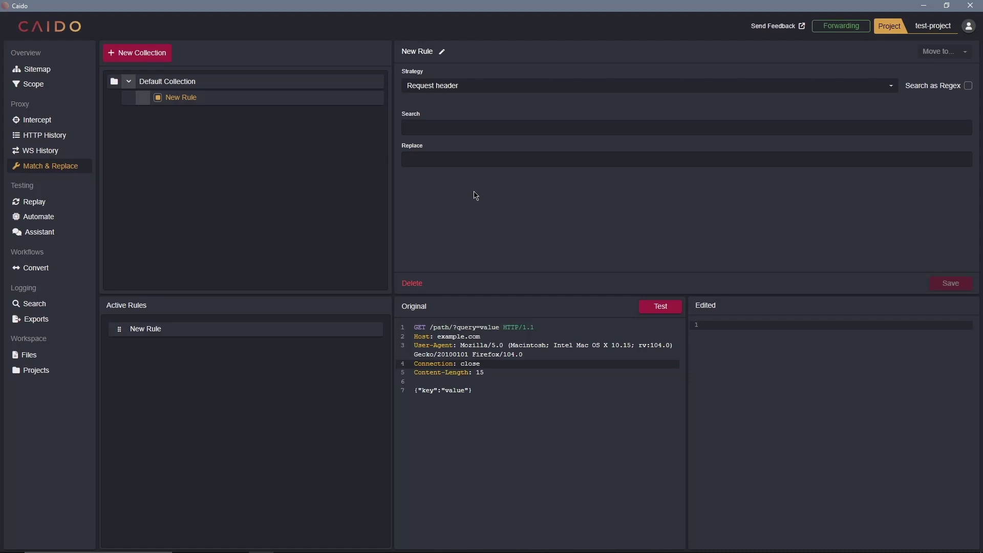
- Switch the new rule's strategy to Request body
{"action": "left_click", "coordinate": [444, 86]}
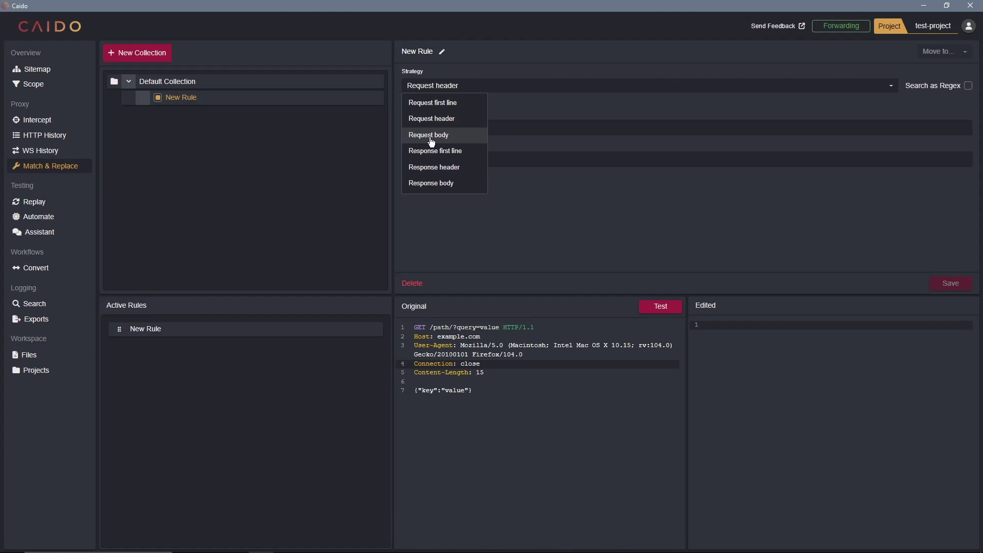
{"action": "left_click", "coordinate": [431, 136]}
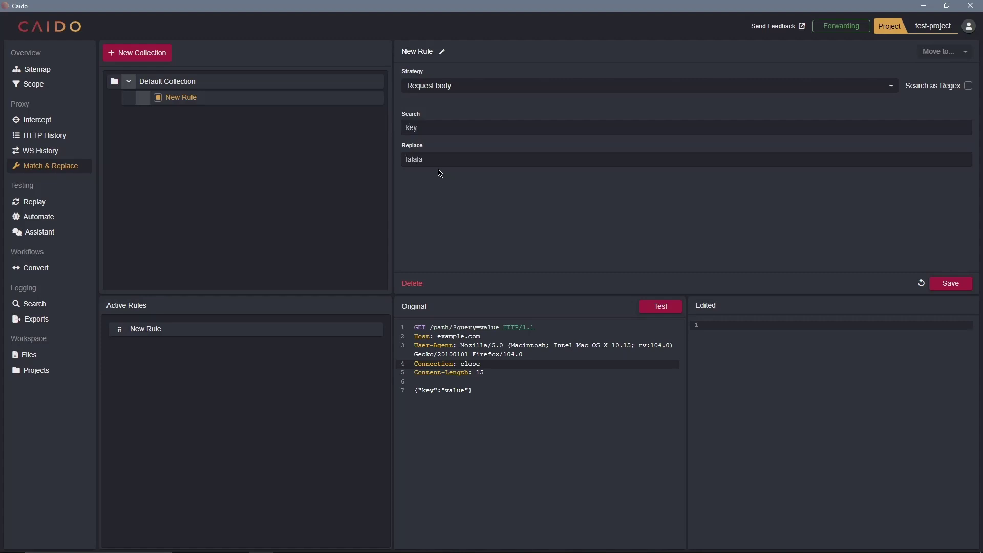
- Save the rule and run it against the sample request
{"action": "left_click", "coordinate": [659, 307]}
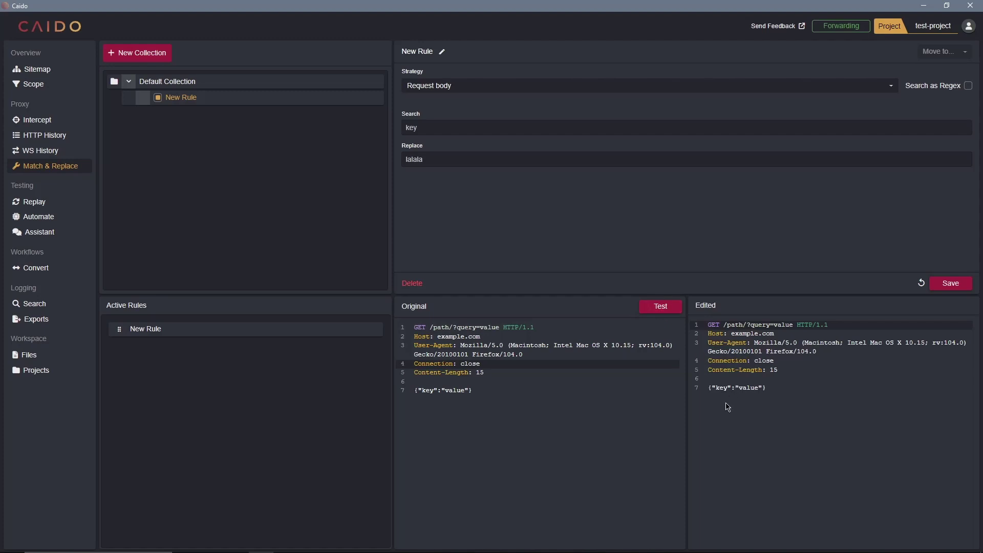
{"action": "left_click", "coordinate": [950, 284]}
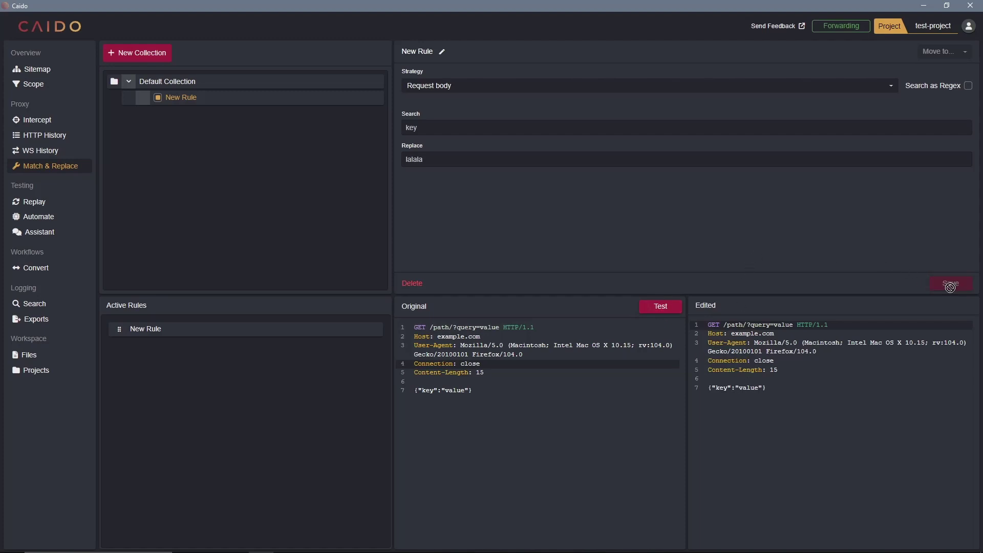
{"action": "left_click", "coordinate": [659, 306]}
- Highlight 'key' in the original body and 'lalala' in the edited result
{"action": "left_click_drag", "start_coordinate": [715, 388], "coordinate": [735, 389]}
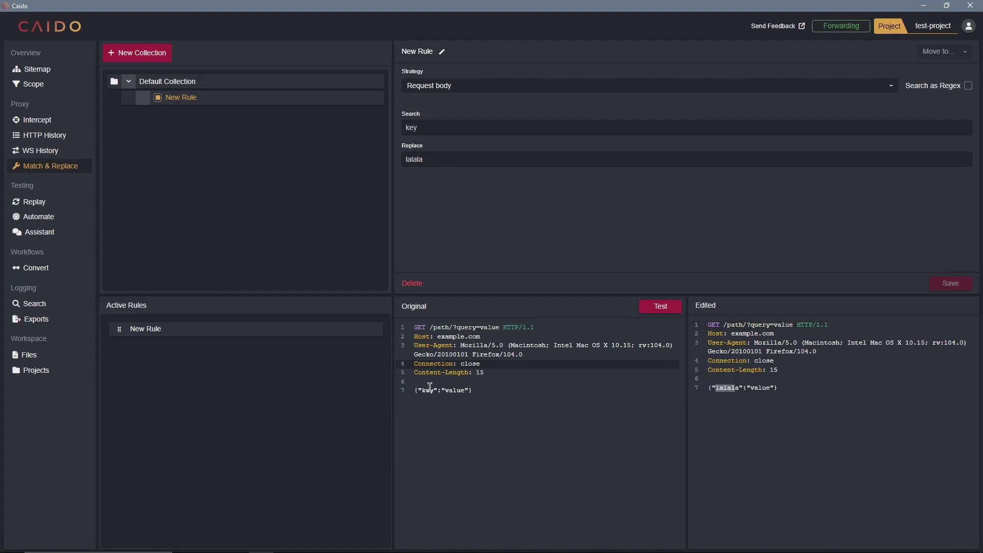
{"action": "double_click", "coordinate": [430, 388]}
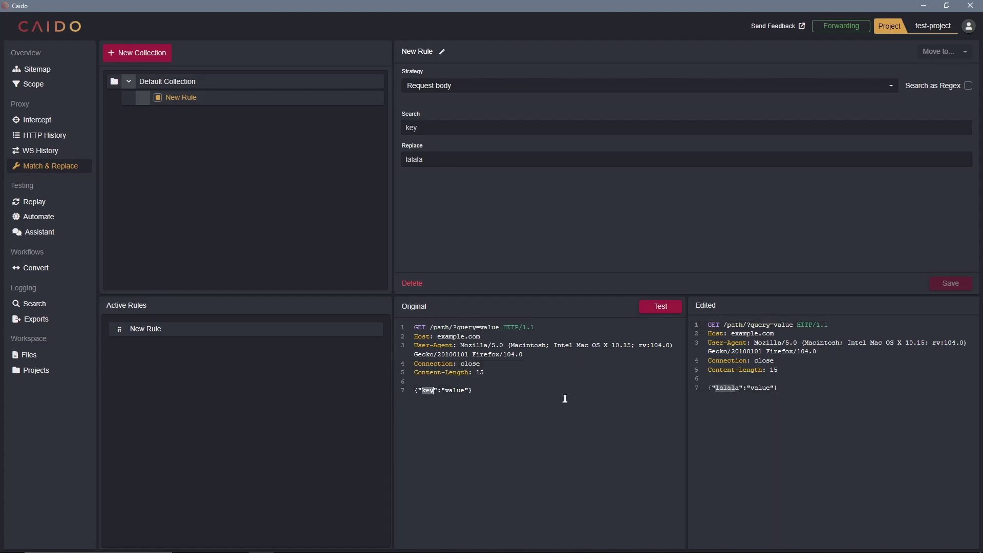
{"action": "double_click", "coordinate": [740, 388]}
{"action": "left_click", "coordinate": [438, 88]}
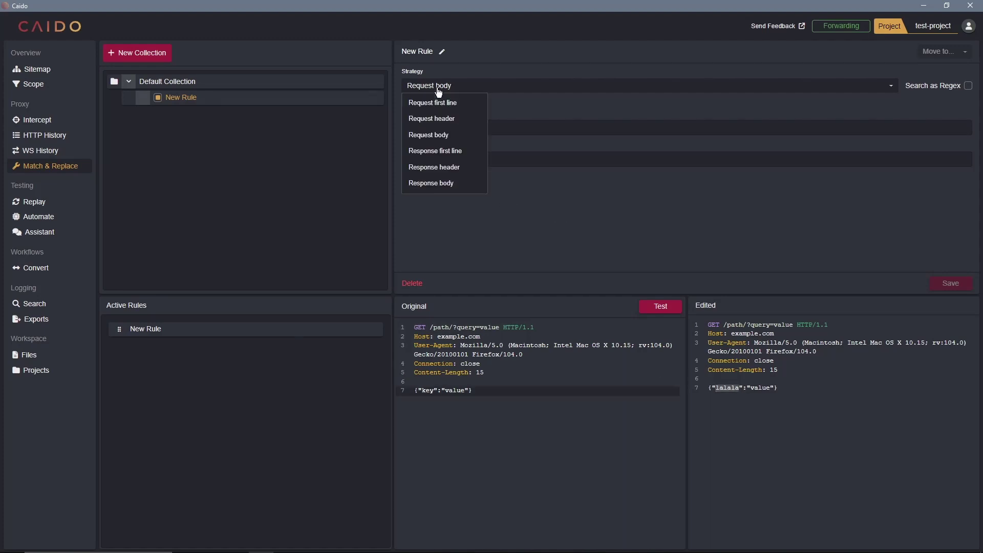
- Retarget the rule to Response header, replacing '200 OK' with 'Please Subscribe'
{"action": "left_click", "coordinate": [445, 165]}
{"action": "left_click_drag", "start_coordinate": [429, 129], "coordinate": [391, 128]}
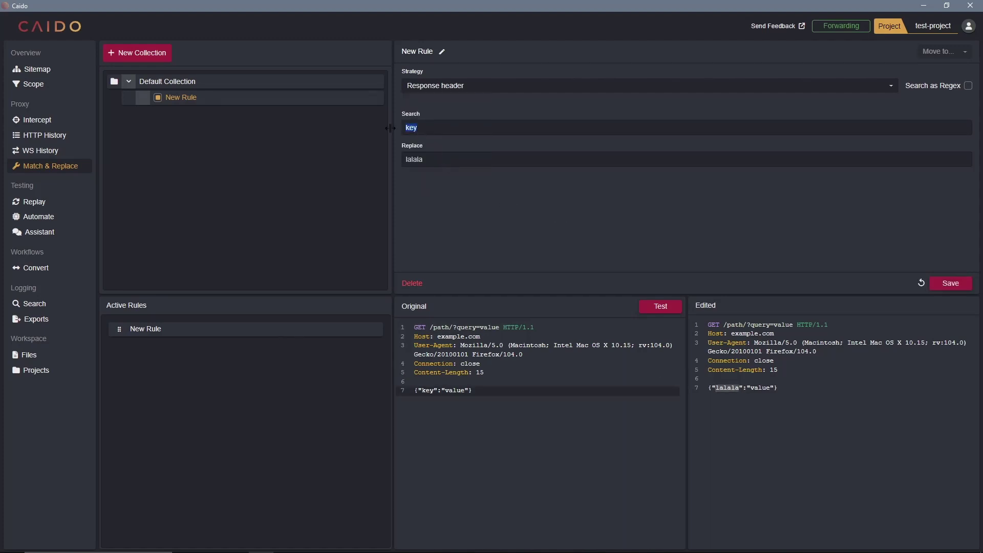
{"action": "type", "text": "200 OK"}
{"action": "key", "text": "Tab"}
{"action": "type", "text": "Please"}
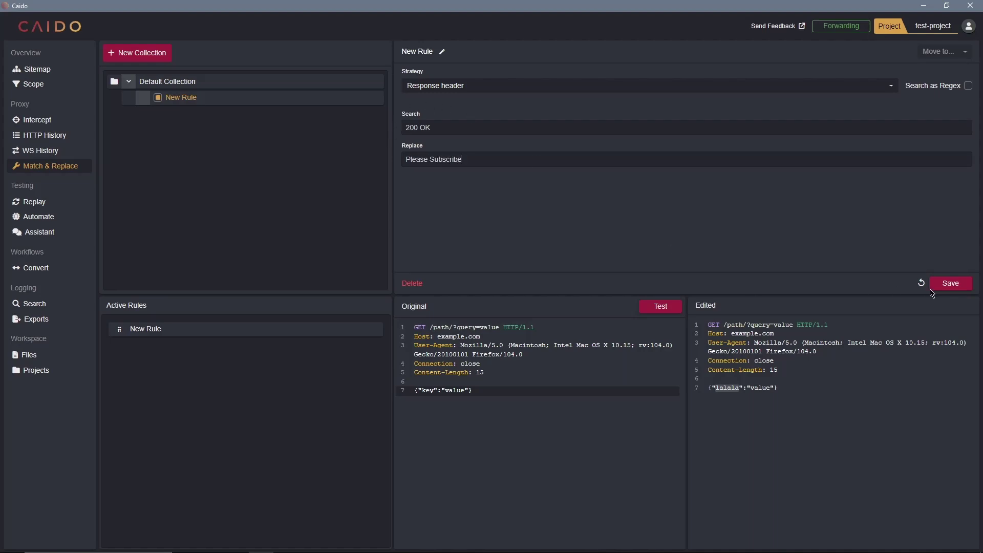
- Save the updated rule, view HTTP History, then bring the browser's login page forward
{"action": "left_click", "coordinate": [950, 284]}
{"action": "left_click", "coordinate": [31, 135]}
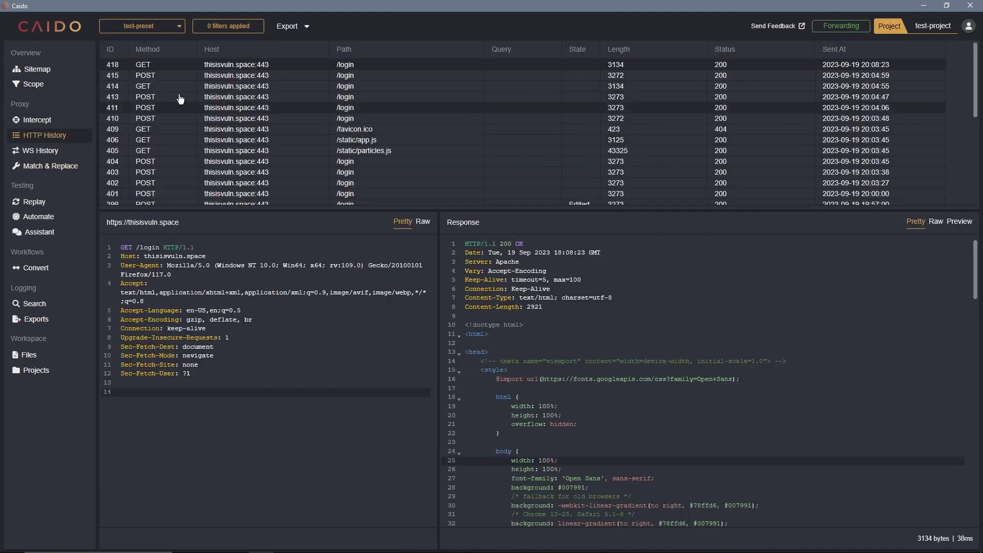
{"action": "key", "text": "alt+Tab"}
{"action": "key", "text": "alt+Tab"}
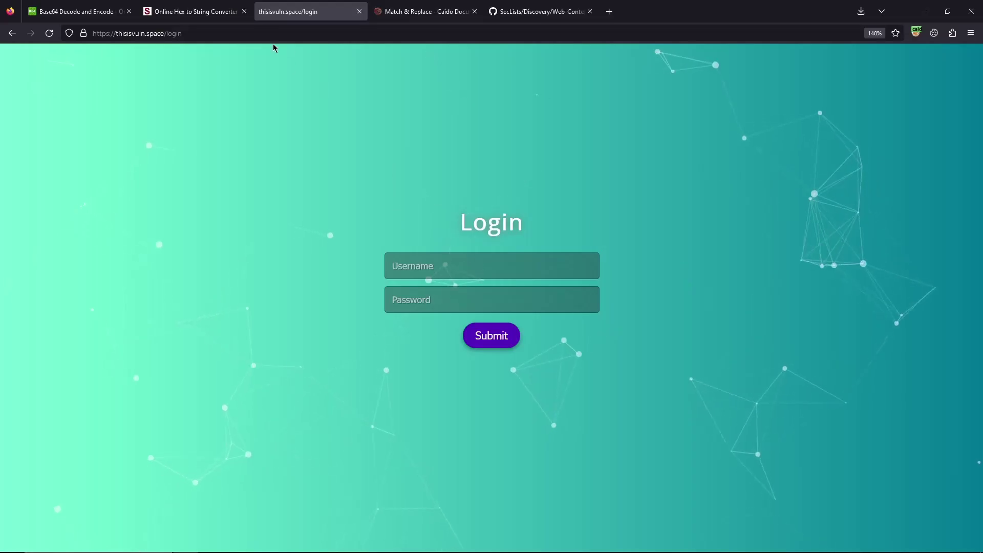
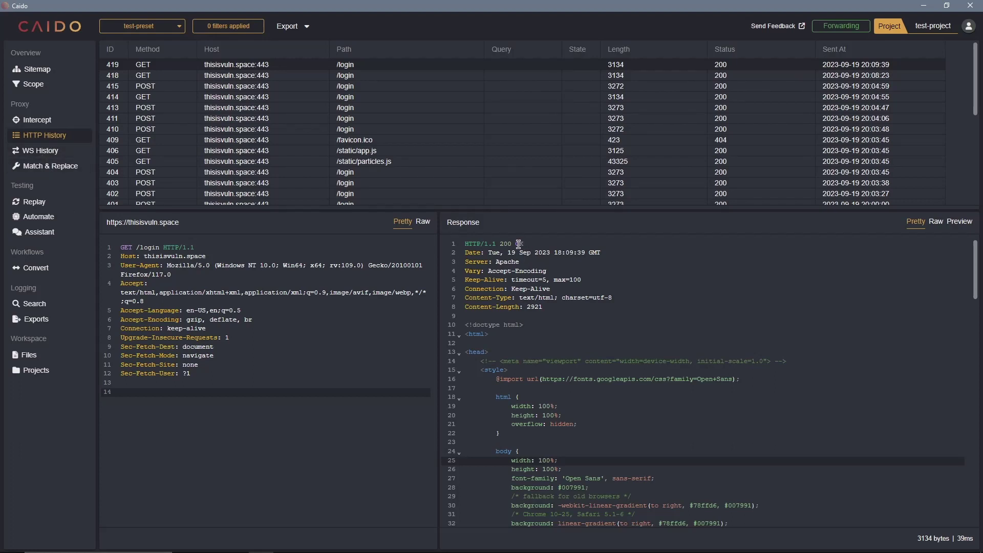
- Highlight the '200 OK' status in the response, then go to the Match & Replace rules
{"action": "left_click_drag", "start_coordinate": [496, 244], "coordinate": [523, 244]}
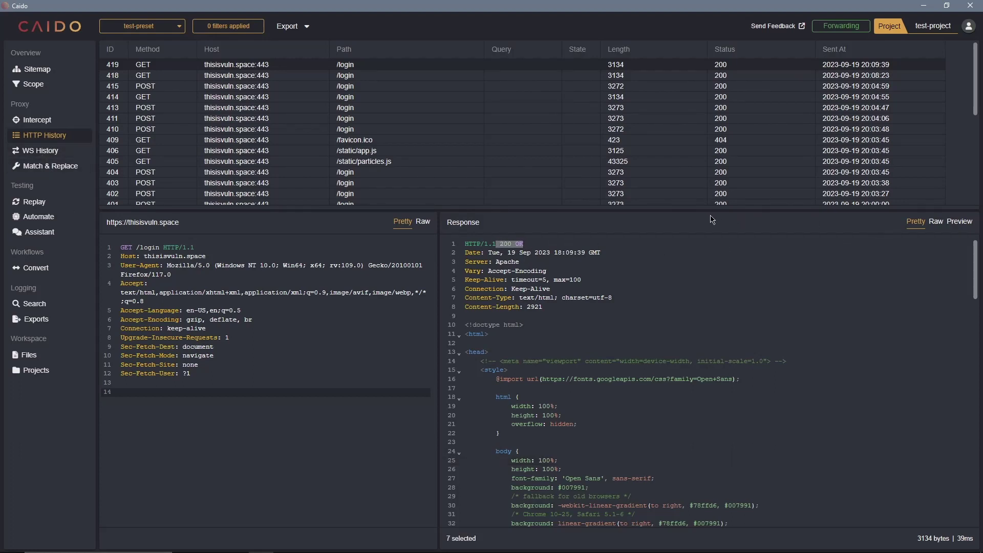
{"action": "left_click", "coordinate": [51, 166]}
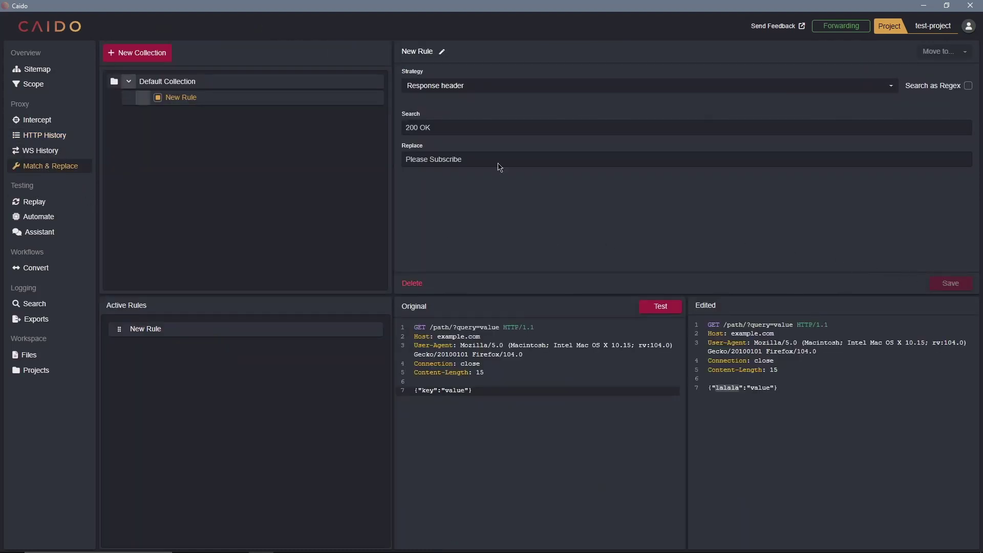
- Retarget the rule to Response first line and save it
{"action": "left_click", "coordinate": [438, 88]}
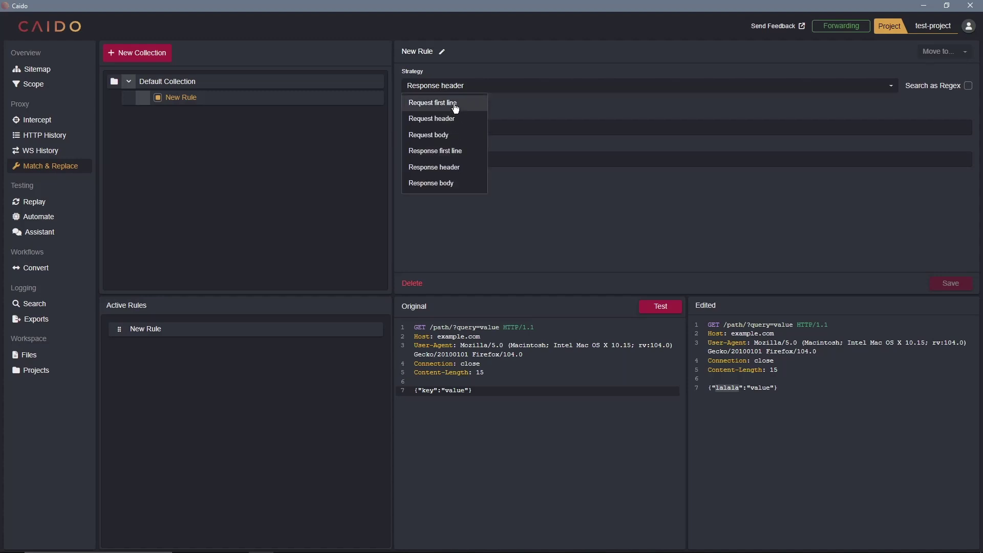
{"action": "left_click", "coordinate": [449, 152]}
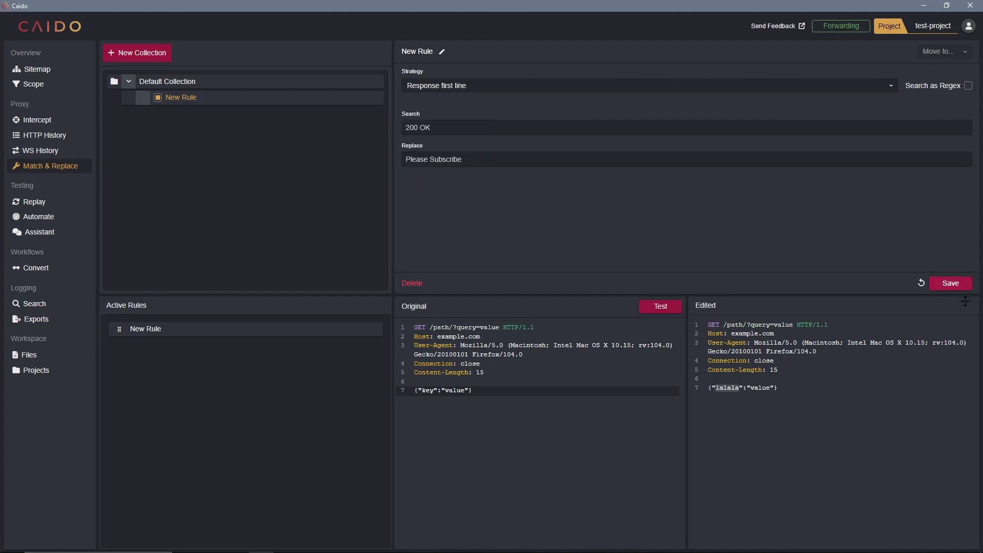
{"action": "left_click", "coordinate": [949, 283]}
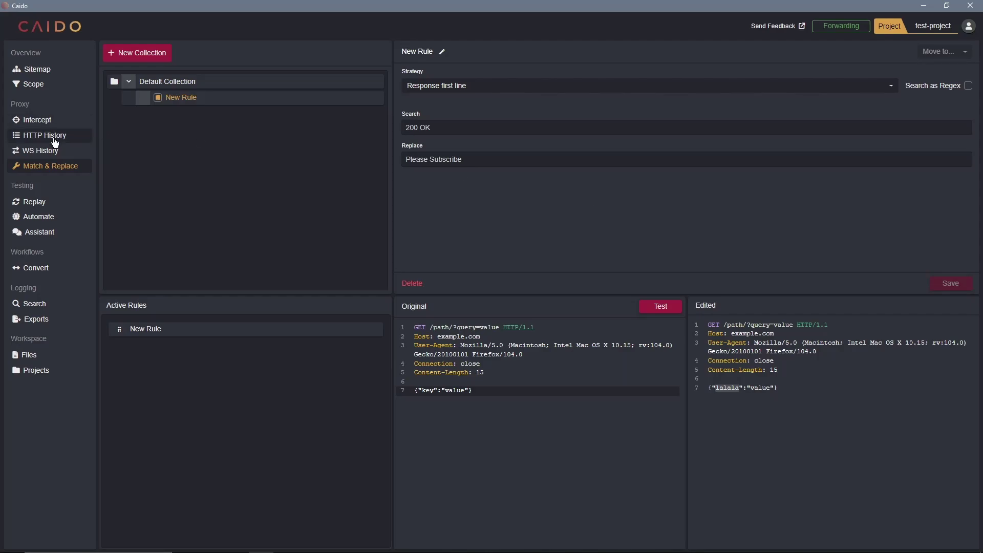
- Reload the login page in Firefox to send a fresh request, then return to Caido's HTTP History
{"action": "left_click", "coordinate": [56, 138]}
{"action": "key", "text": "alt+Tab"}
{"action": "left_click", "coordinate": [341, 34]}
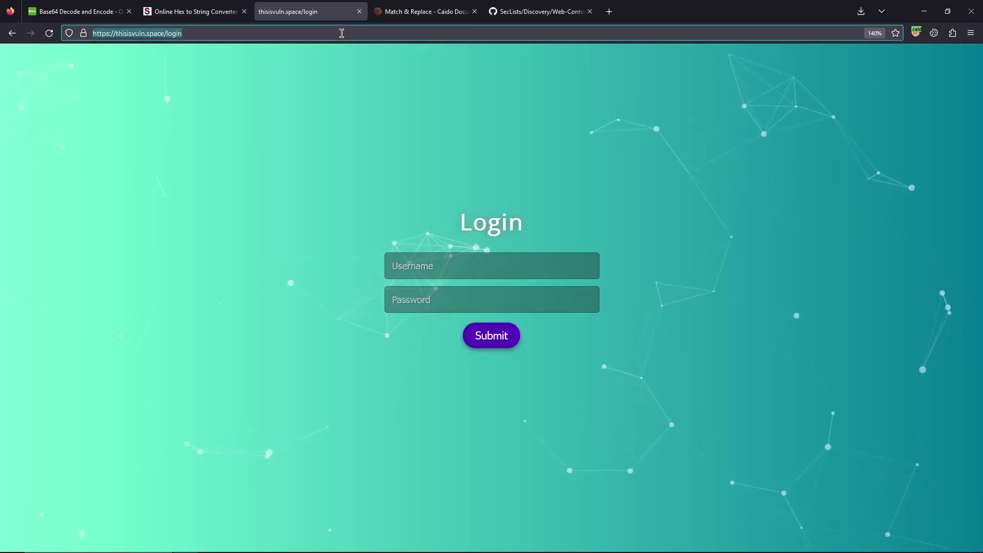
{"action": "key", "text": "Return"}
{"action": "key", "text": "alt+Tab"}
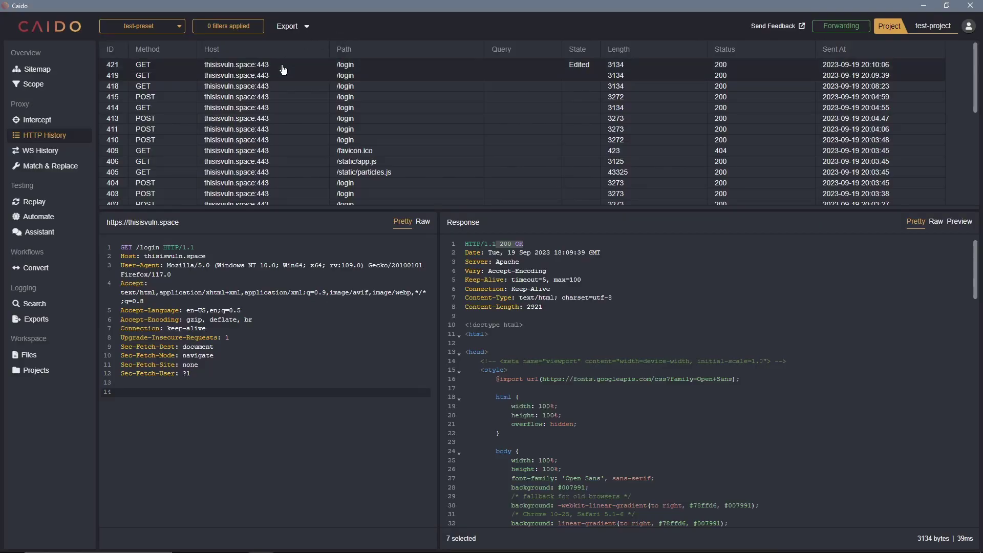
- Show the Automated Edit version of request 421's response
{"action": "left_click", "coordinate": [282, 65]}
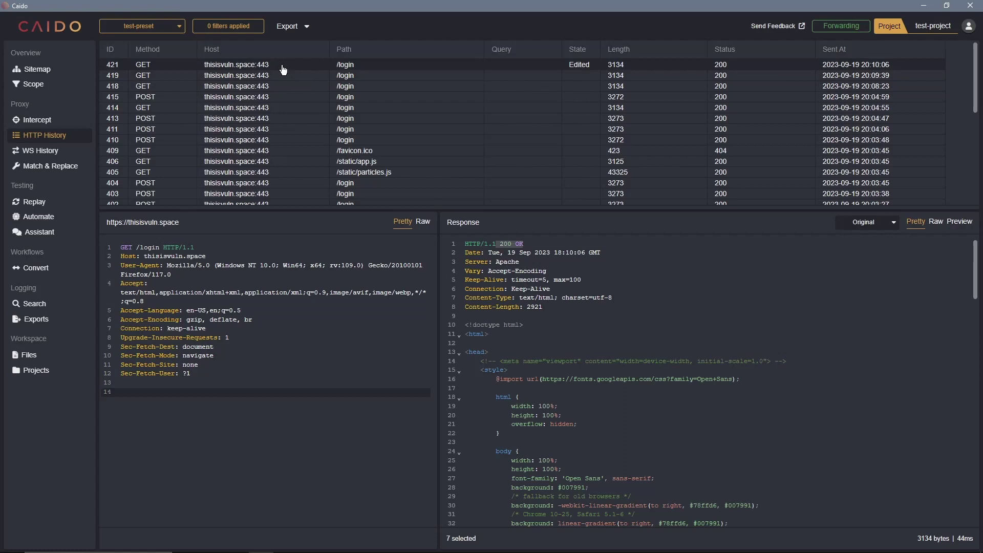
{"action": "left_click", "coordinate": [867, 228]}
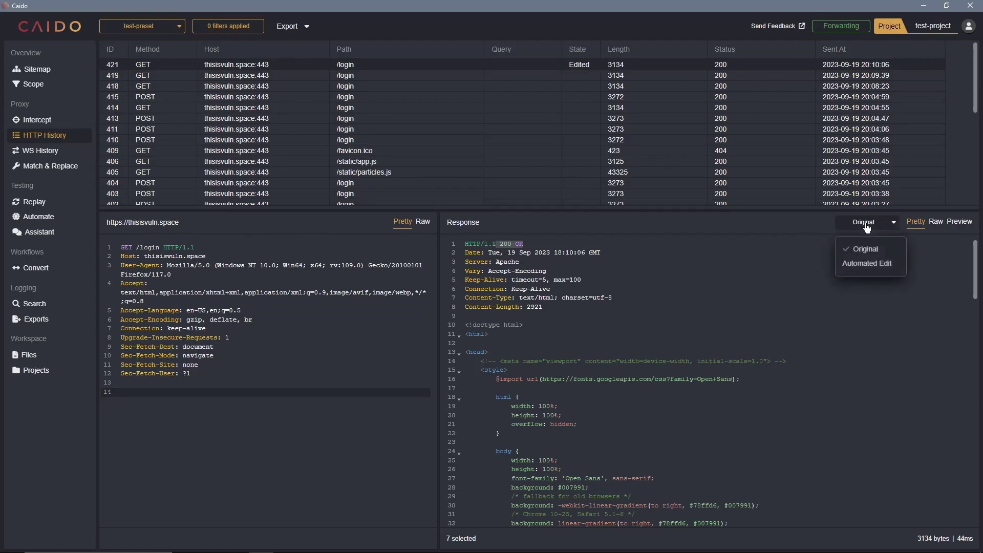
{"action": "left_click", "coordinate": [866, 262]}
- Highlight the '0', 'Subscribe' and the space between them in the status line 'HTTP/1.1 0 Subscribe'
{"action": "left_click", "coordinate": [546, 261]}
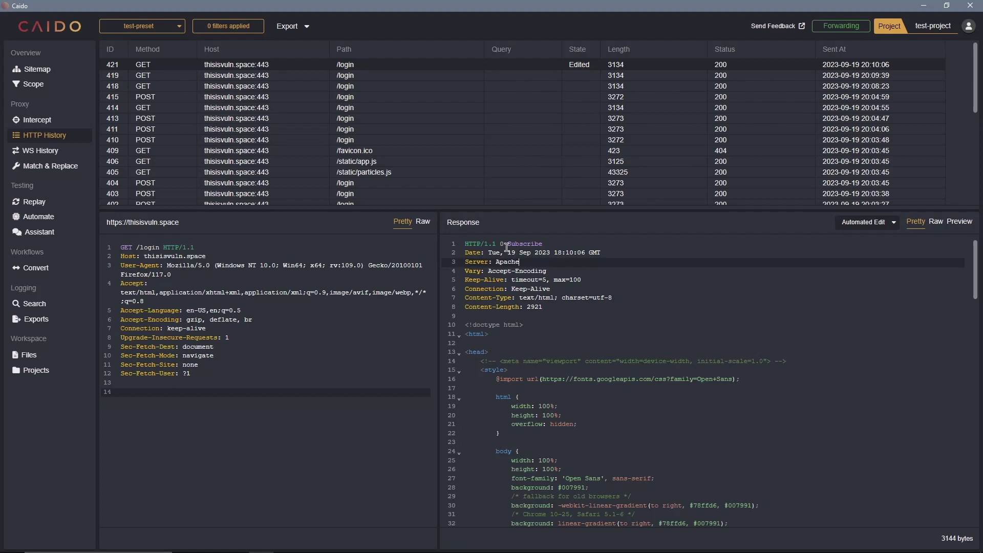
{"action": "left_click", "coordinate": [569, 244]}
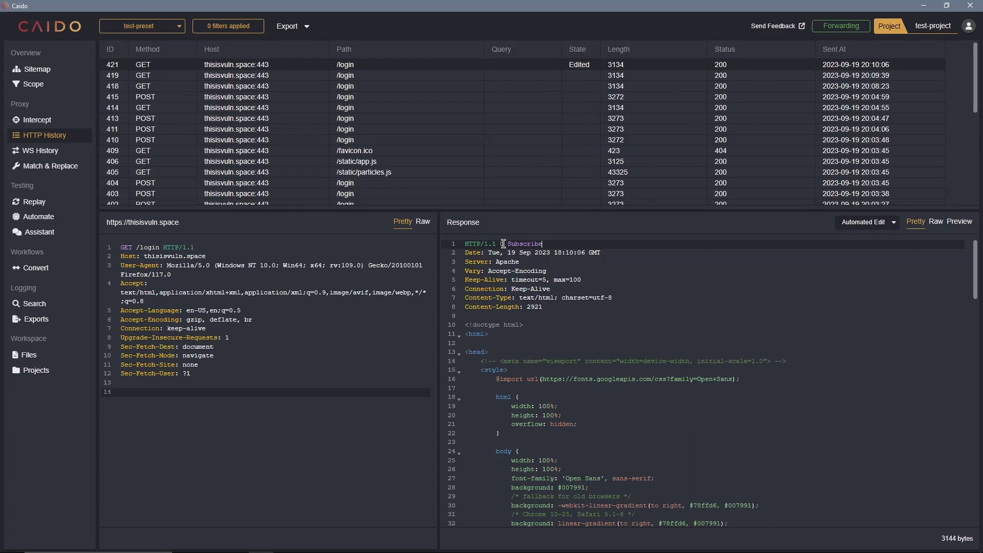
{"action": "double_click", "coordinate": [501, 244]}
{"action": "double_click", "coordinate": [518, 244]}
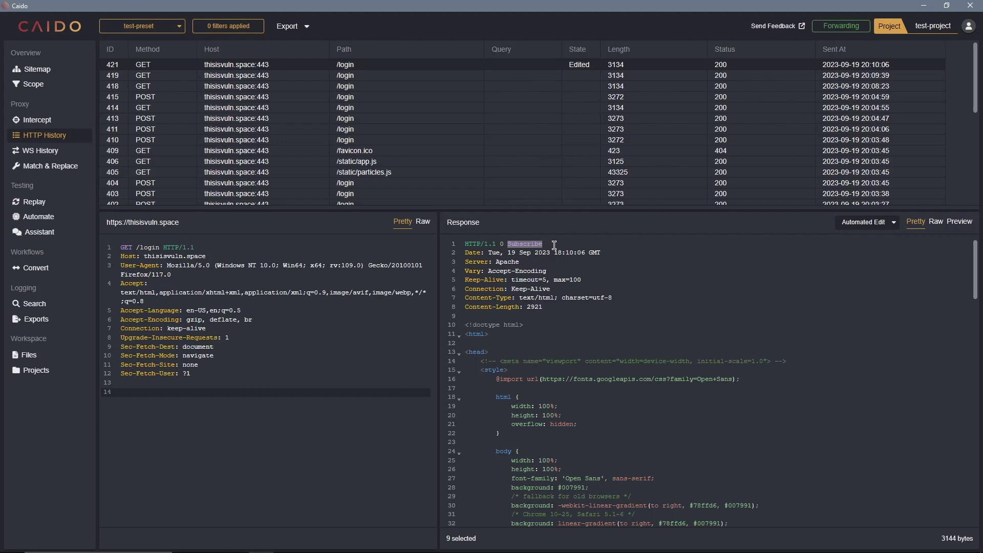
{"action": "left_click", "coordinate": [496, 243]}
{"action": "left_click_drag", "start_coordinate": [500, 244], "coordinate": [504, 244]}
{"action": "left_click", "coordinate": [526, 244]}
{"action": "left_click", "coordinate": [559, 260]}
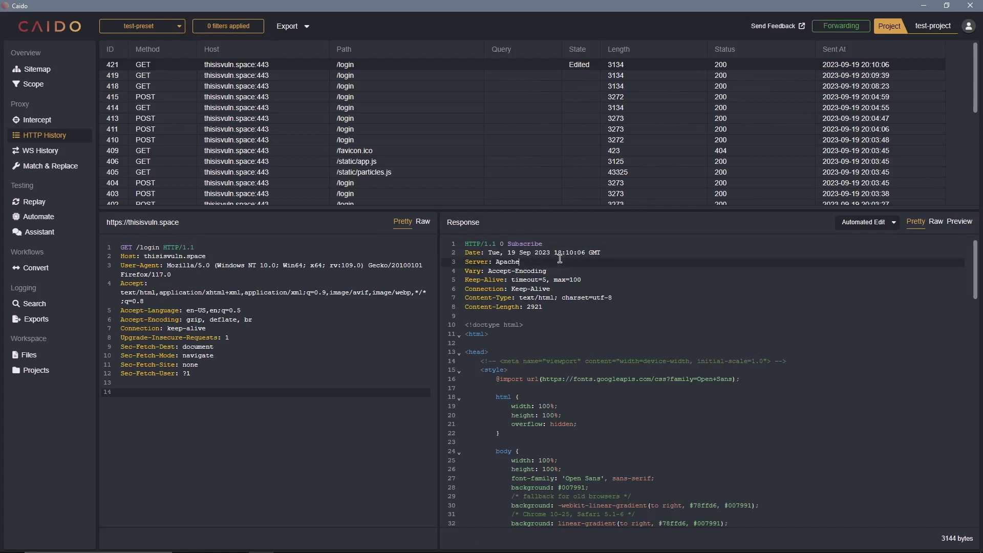
{"action": "left_click", "coordinate": [647, 247]}
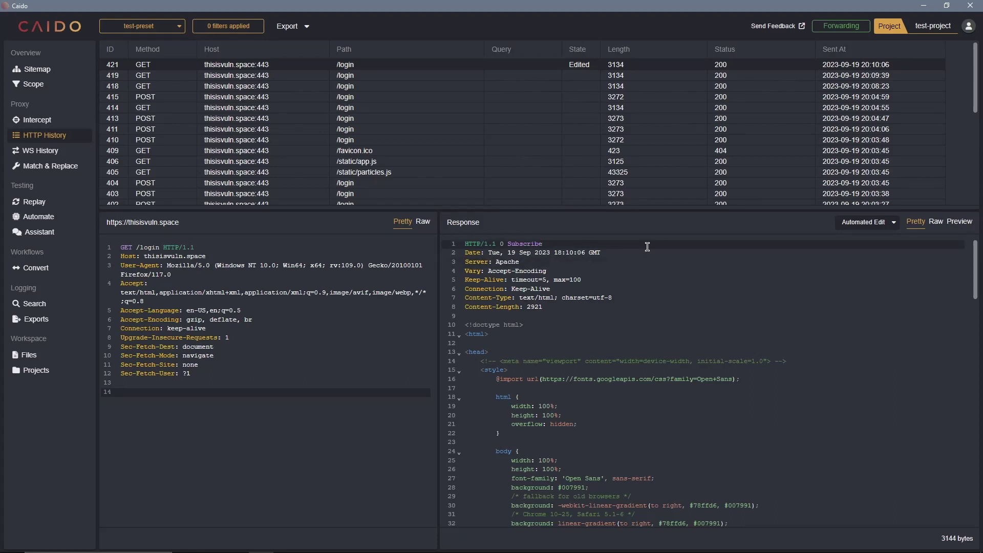